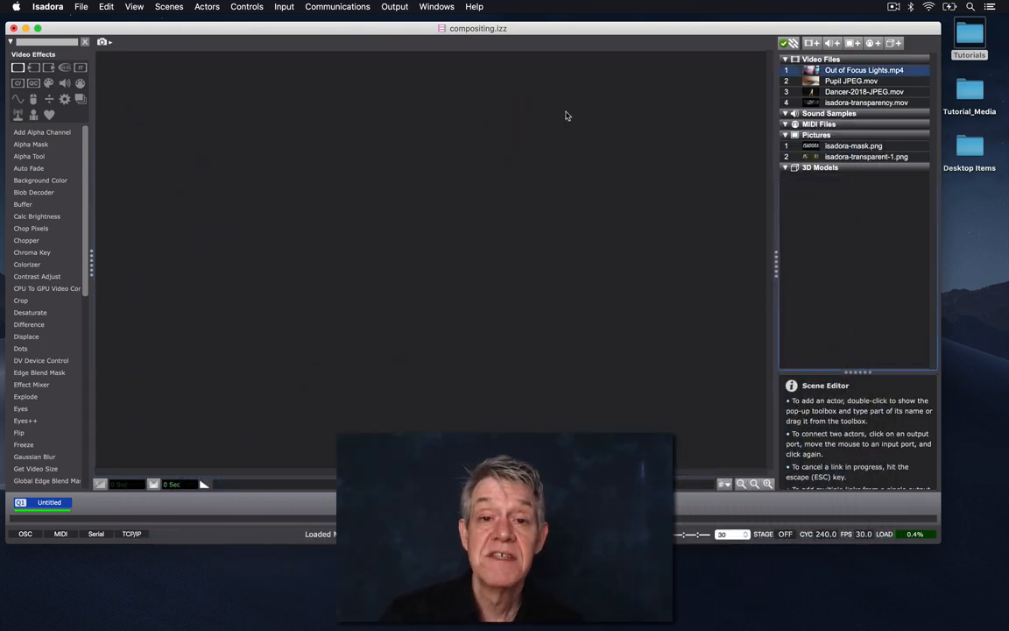
Show the stages and move the Stage 1 preview clear of the scene editor, to the lower corner under the media list.
left_click(394, 6)
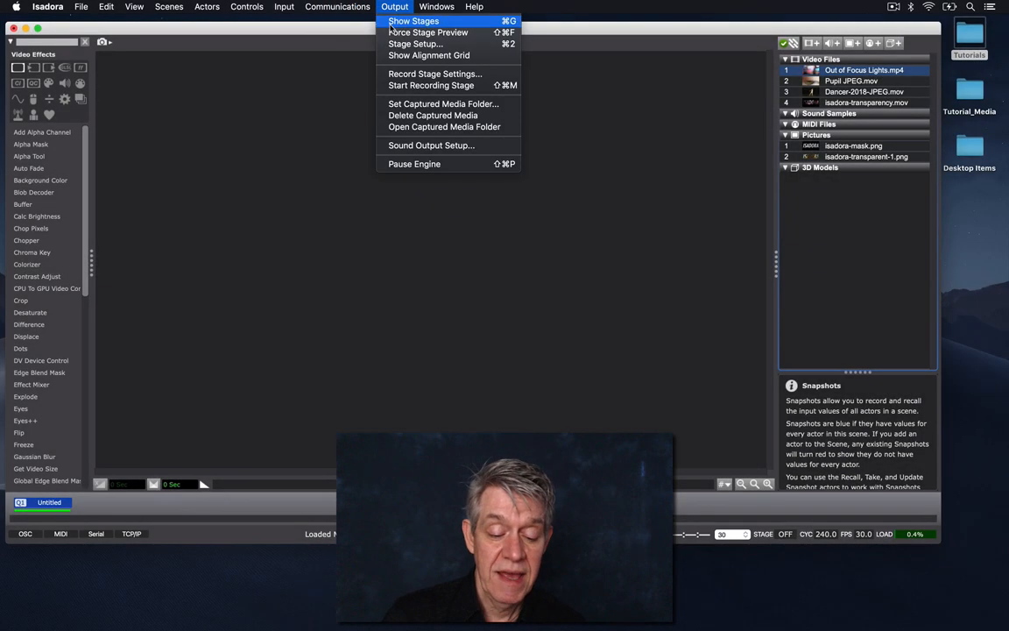
left_click(333, 46)
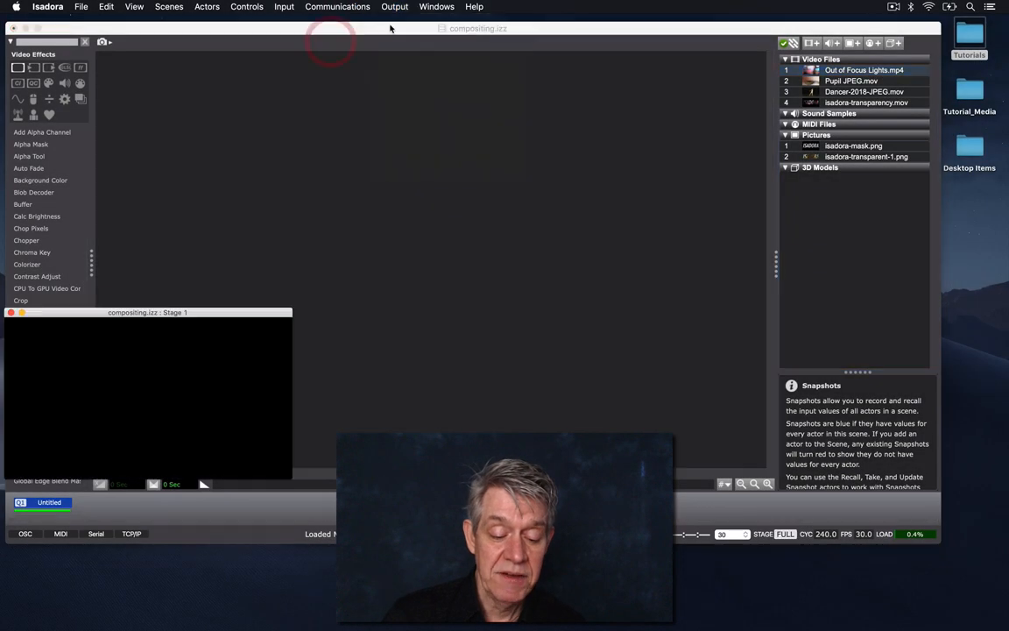
left_click_drag(214, 313, 924, 464)
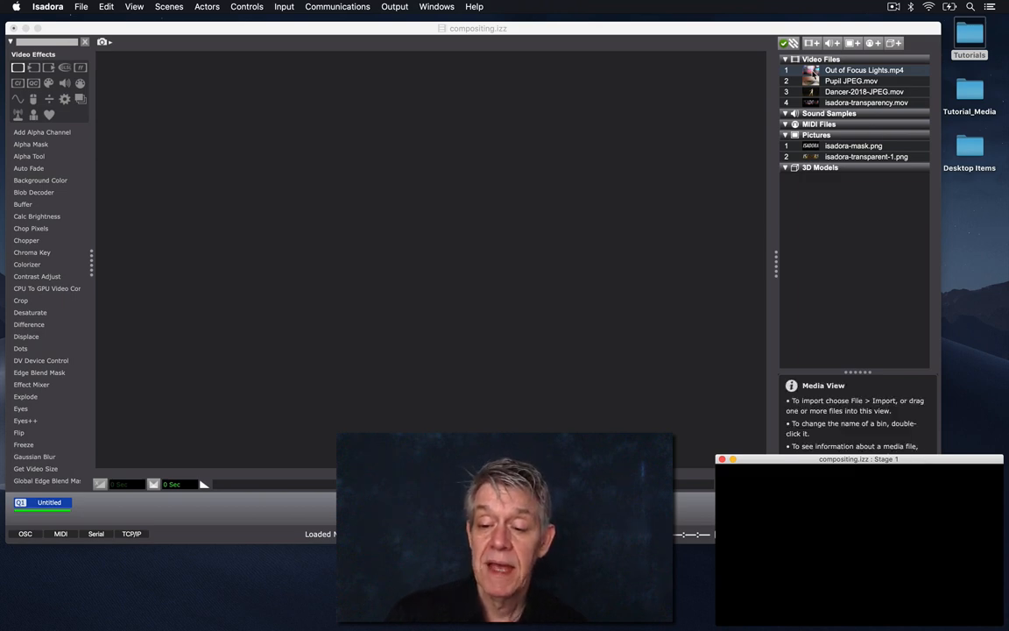
Add Out of Focus Lights.mp4 to the scene with its Movie Player and Projector, and place Pupil JPEG.mov beneath it.
left_click_drag(812, 72, 120, 80)
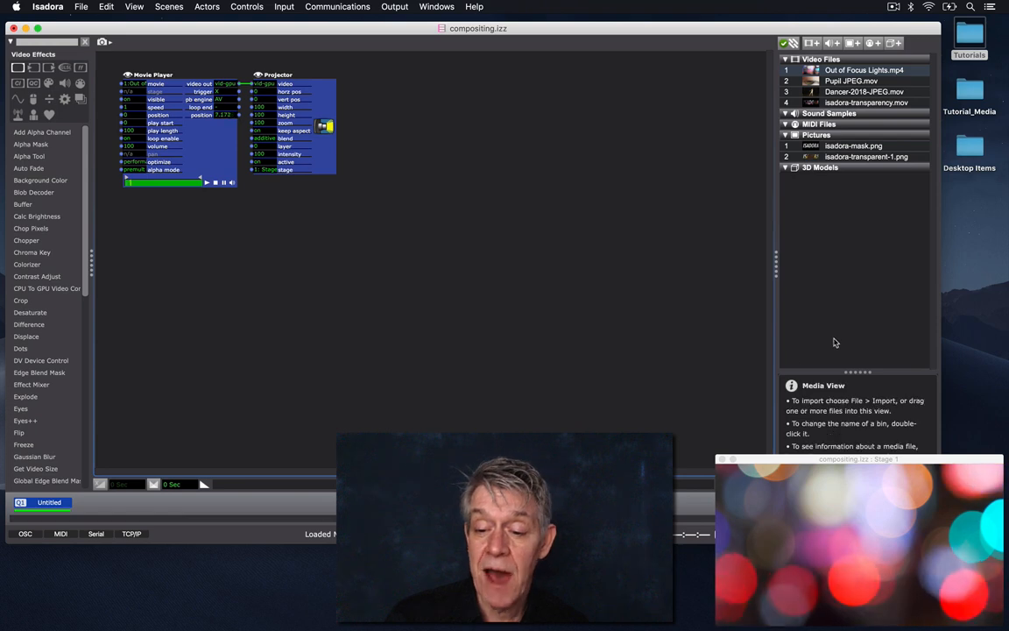
left_click(814, 81)
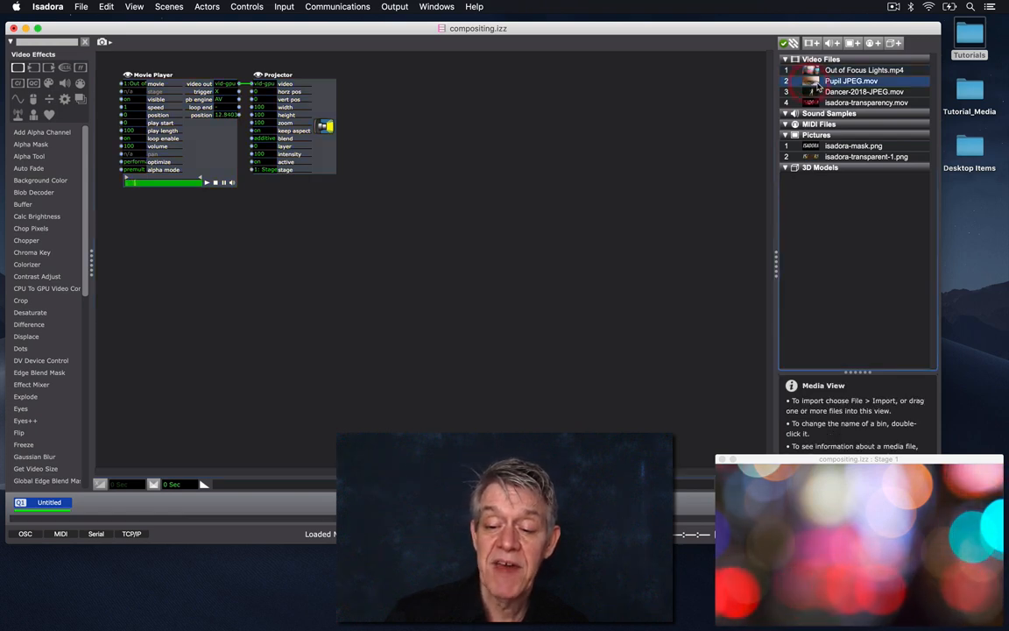
mouse_move(814, 84)
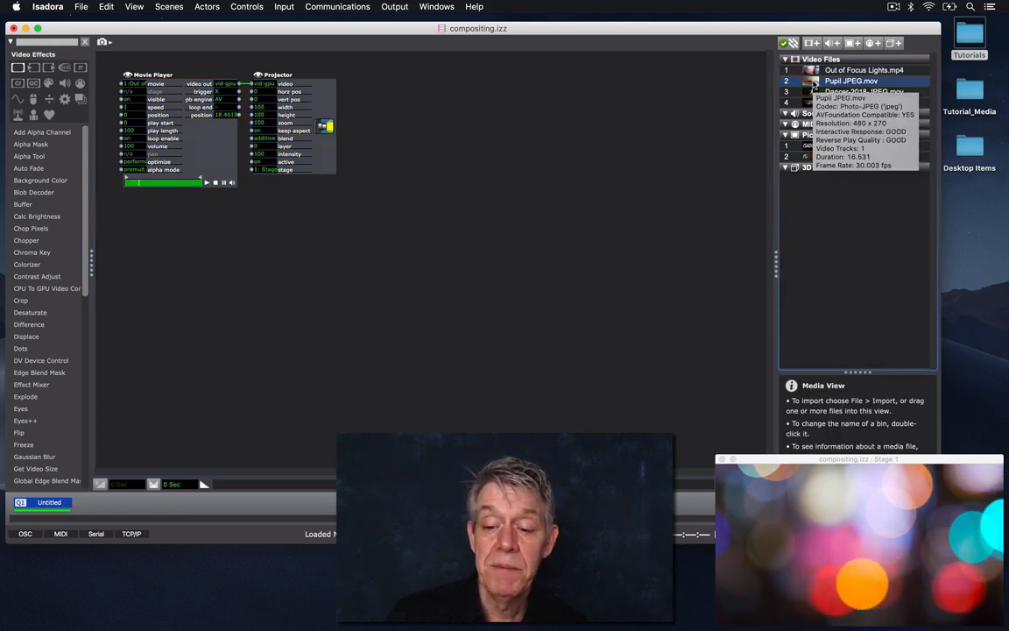
left_click_drag(814, 85, 122, 215)
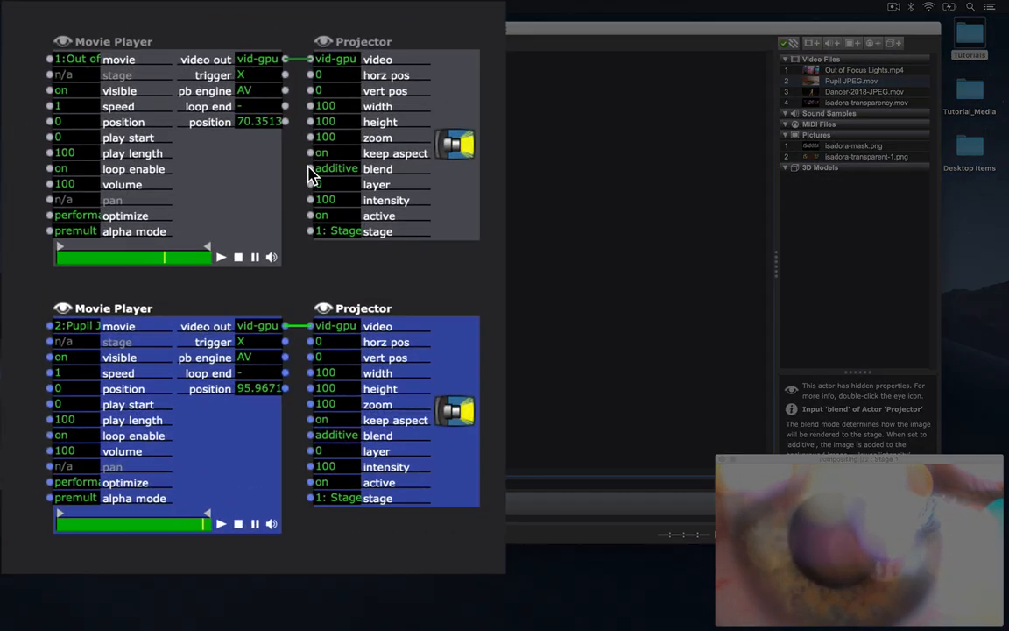
Set the blend mode of the Out of Focus Lights Projector to transparent.
left_click(310, 170)
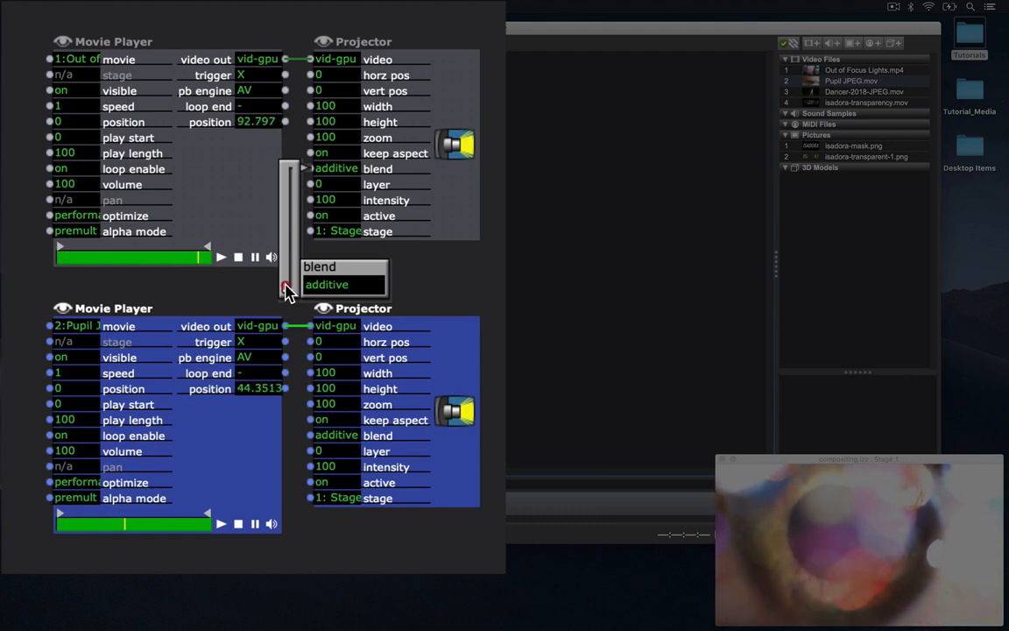
left_click_drag(287, 291, 291, 225)
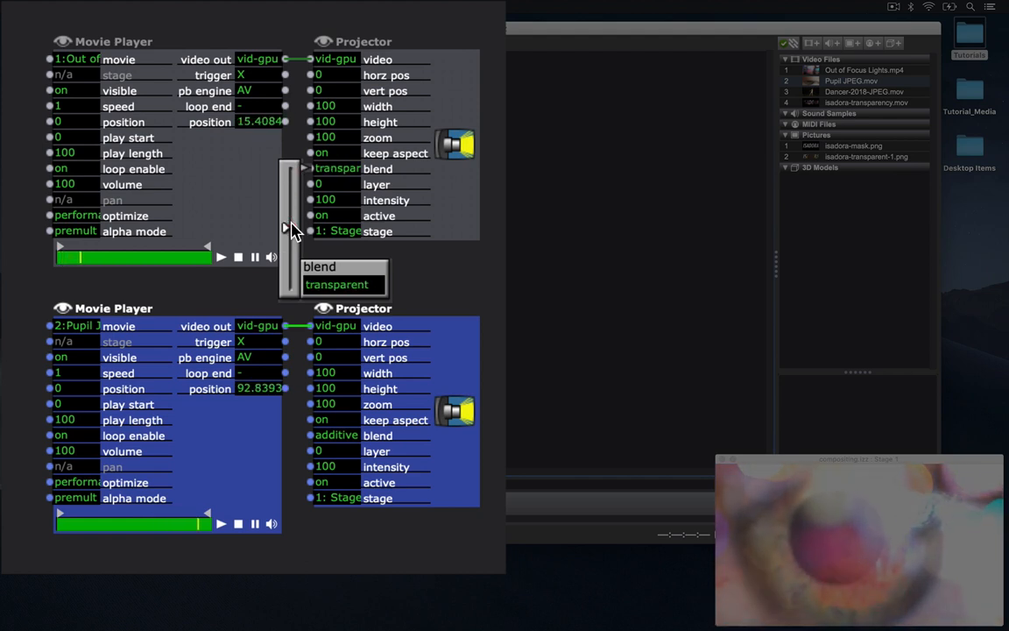
left_click(290, 226)
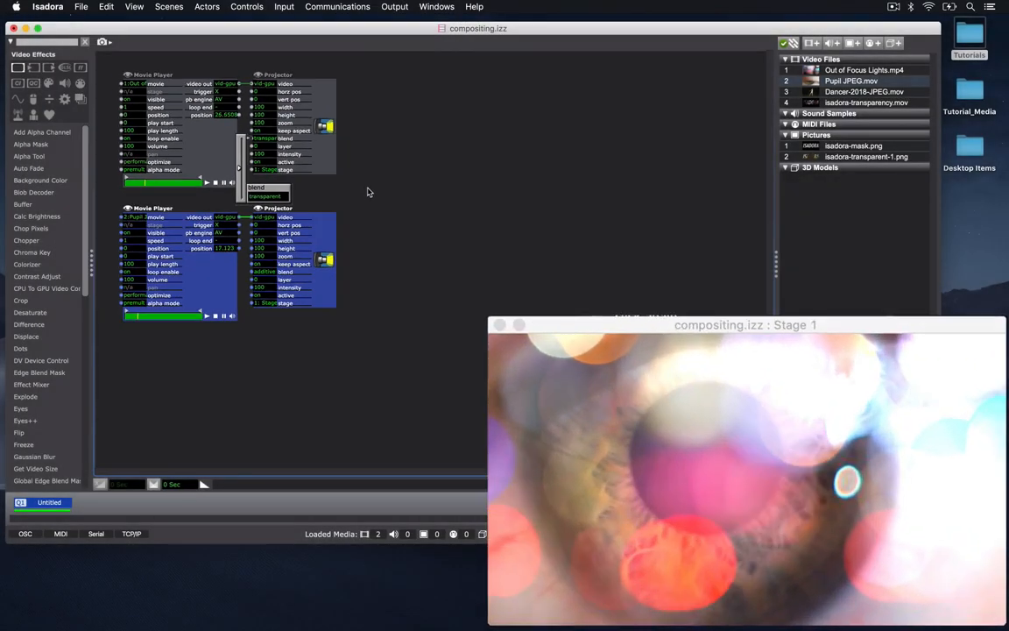
left_click(368, 191)
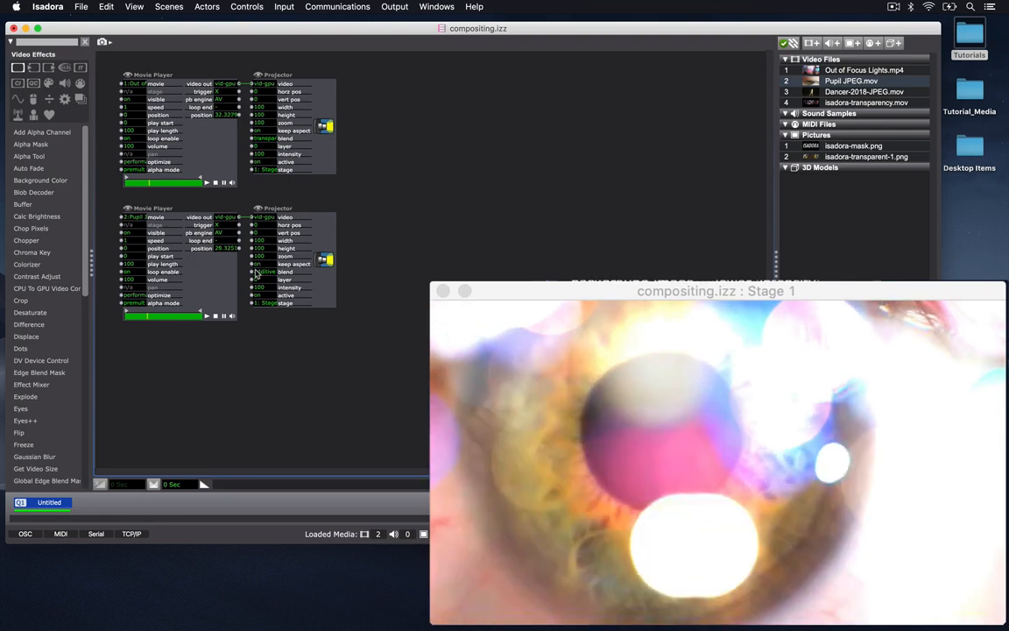
Set the blend mode of the Pupil Projector to transparent.
left_click(251, 275)
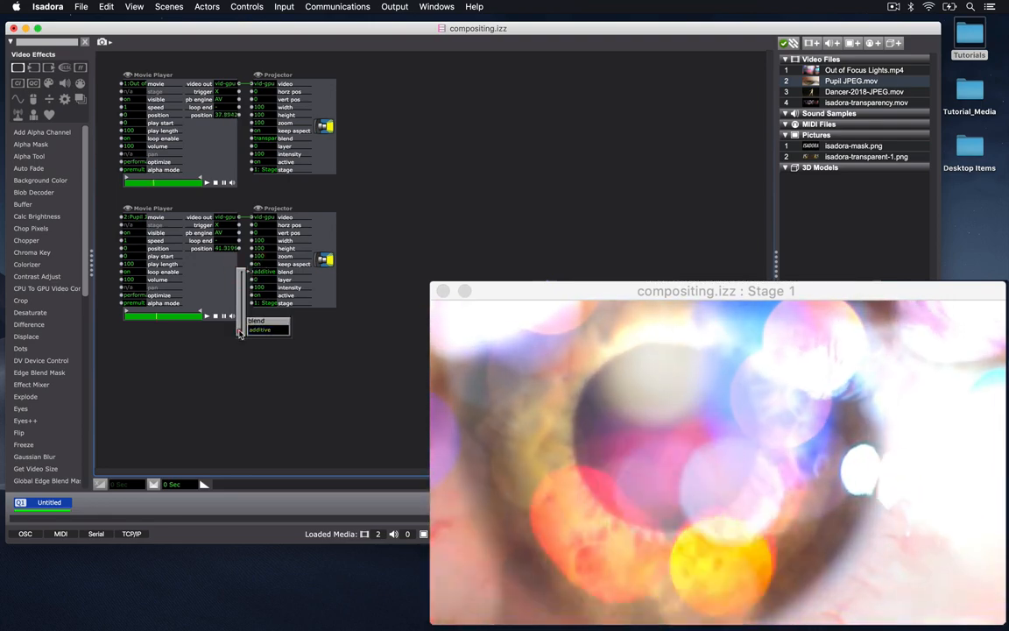
left_click_drag(251, 274, 240, 305)
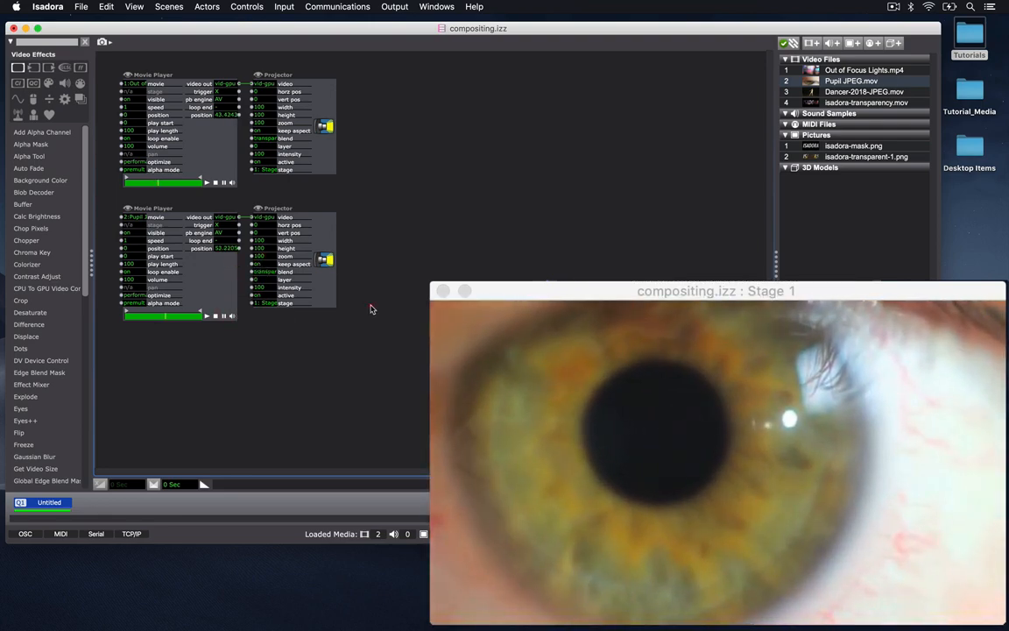
left_click(371, 309)
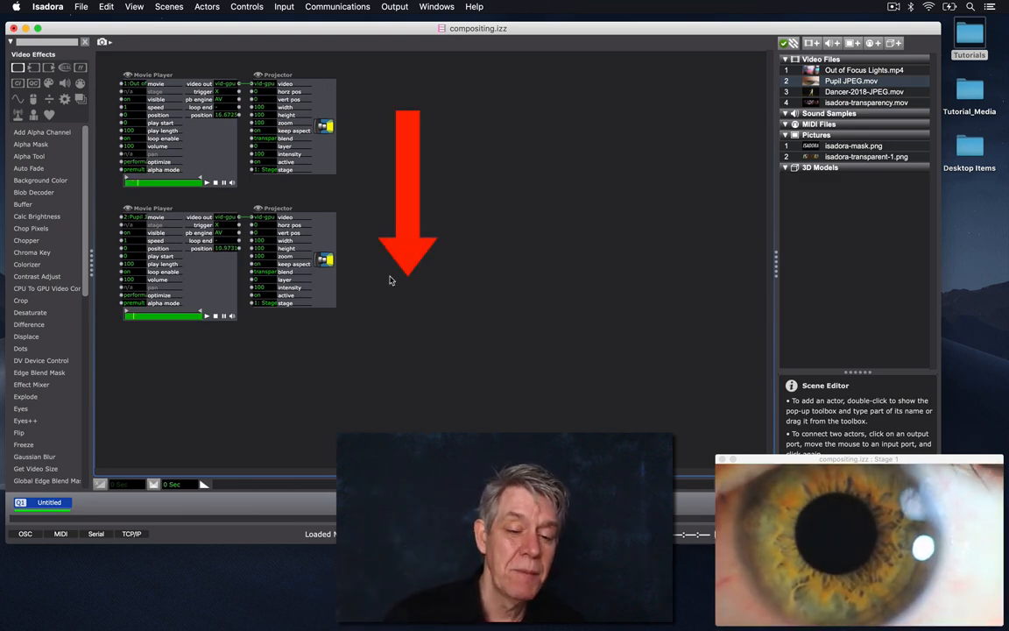
Try repositioning the Out of Focus Lights Movie Player and Projector vertically relative to the Pupil pair.
left_click_drag(343, 139, 169, 116)
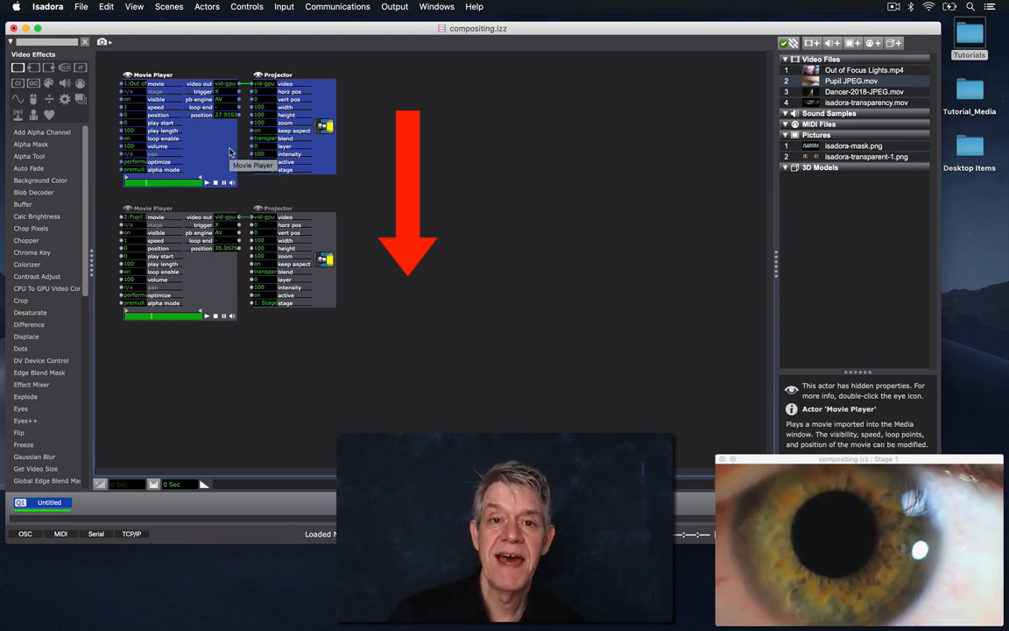
left_click(374, 248)
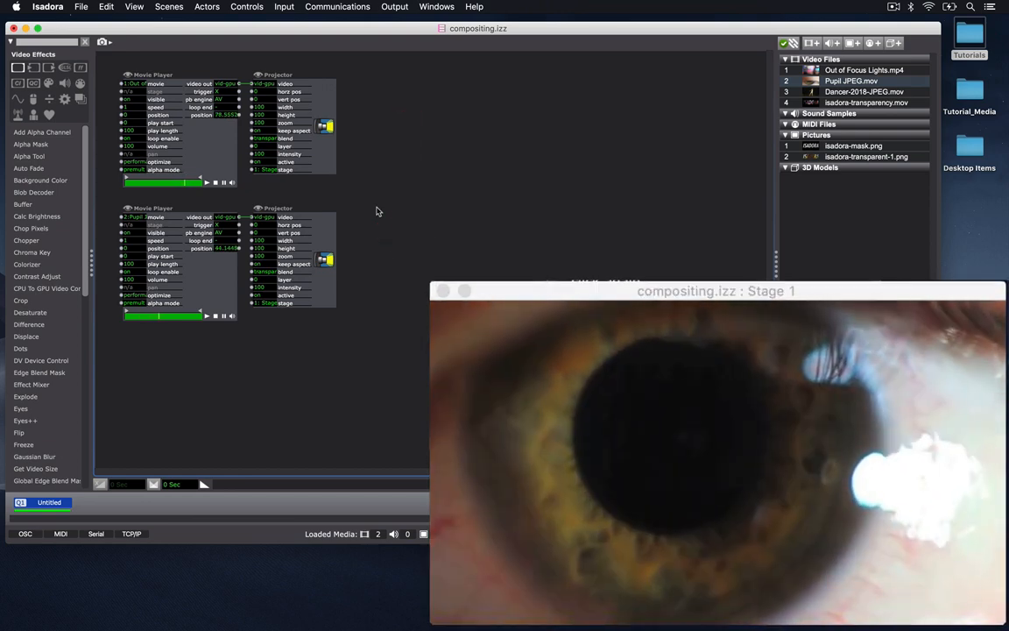
left_click(374, 164)
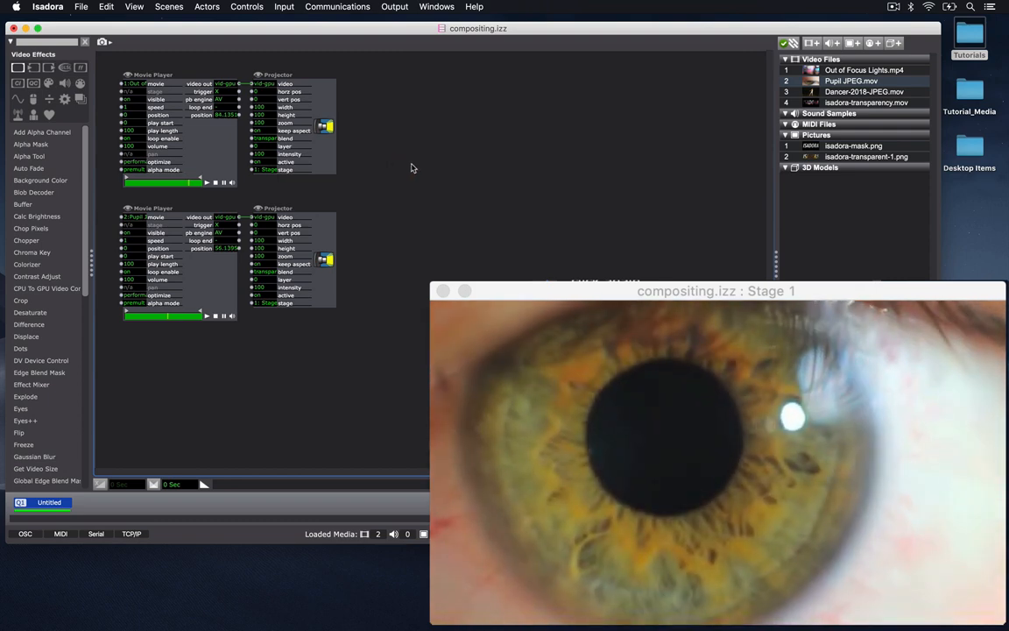
left_click_drag(410, 162, 197, 134)
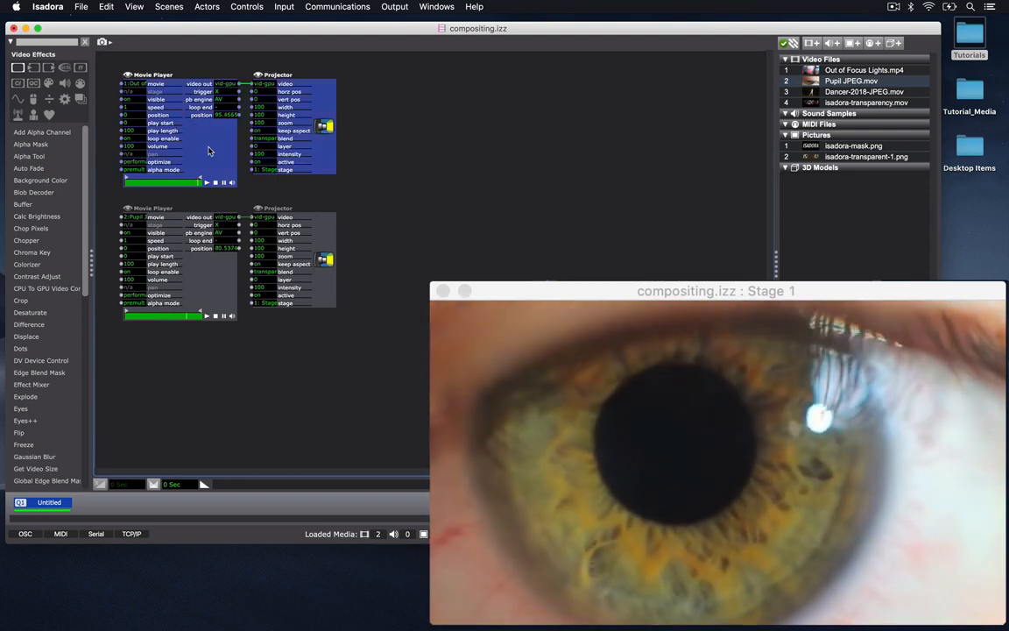
mouse_move(208, 149)
left_mouse_down()
mouse_move(211, 401)
mouse_move(209, 154)
left_mouse_up()
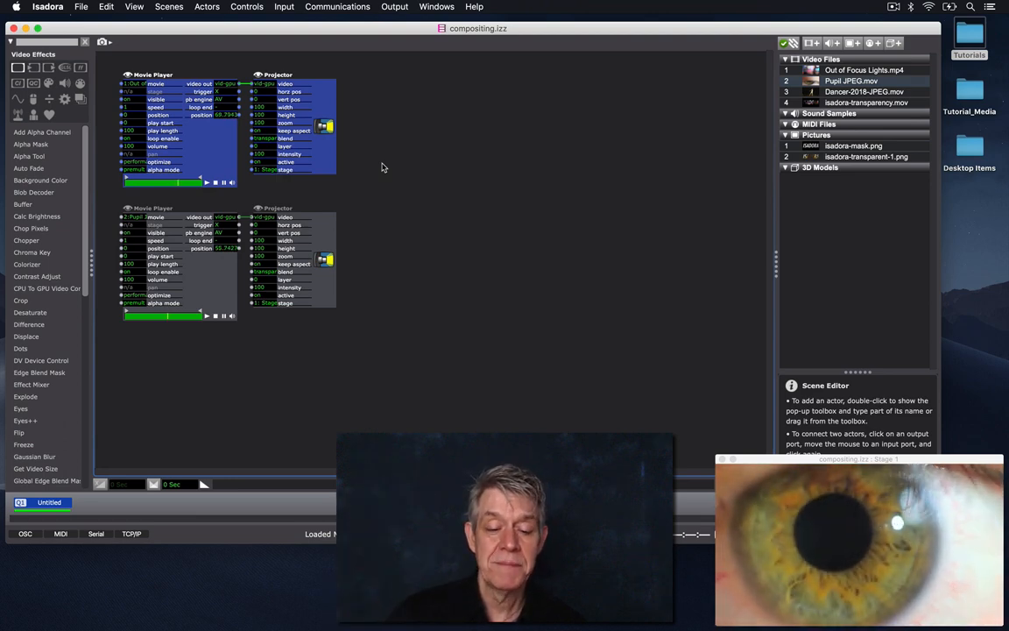
Try layer 1 on the Out of Focus Lights Projector while repositioning its actors, and reset the layer to 0.
left_click_drag(405, 151, 252, 111)
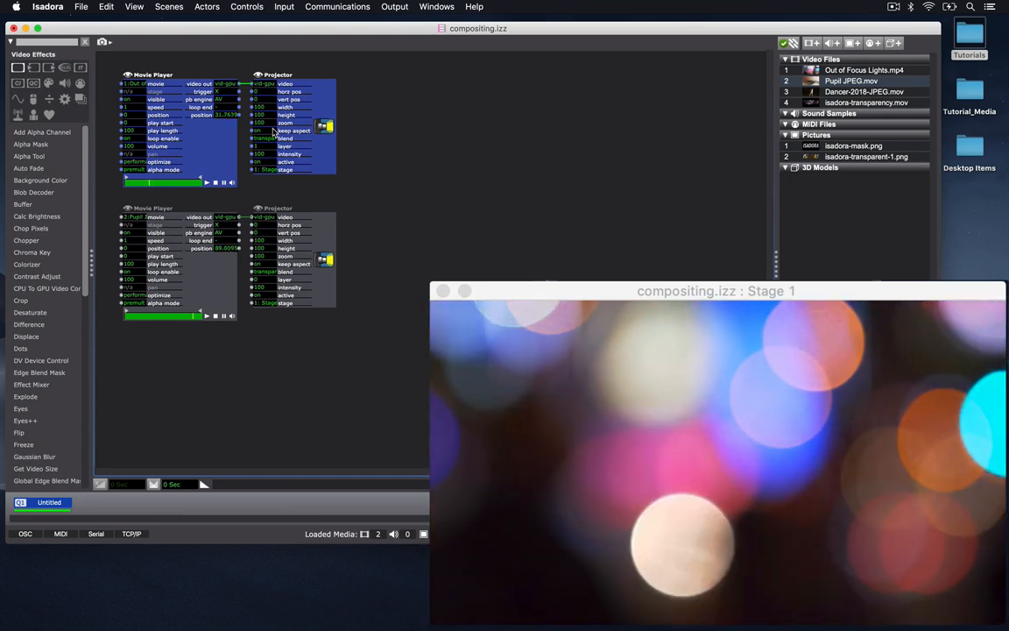
left_click_drag(200, 118, 205, 275)
key("ctrl+z")
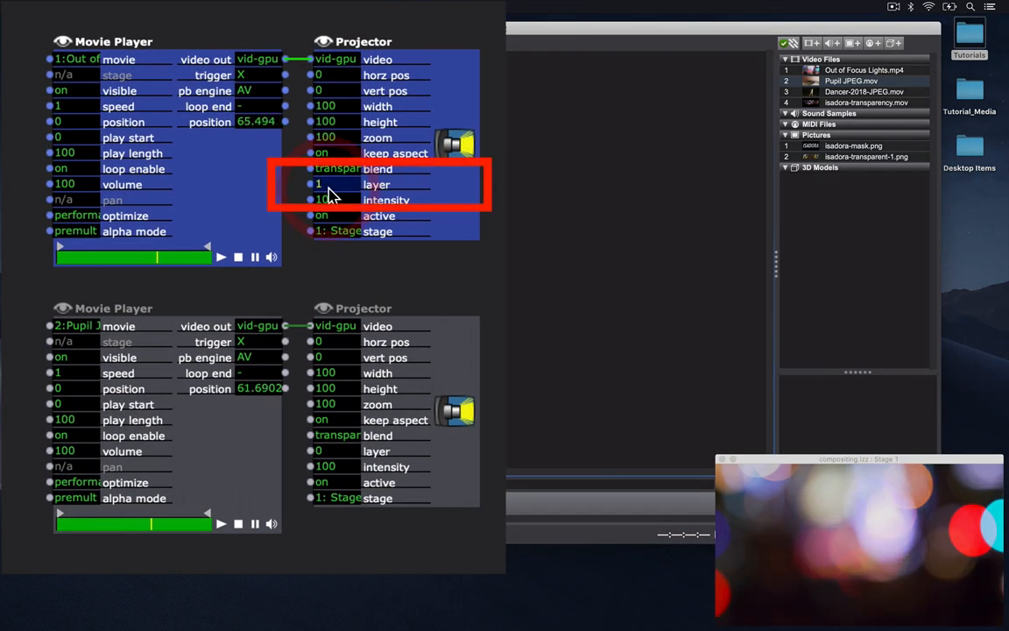
type("0")
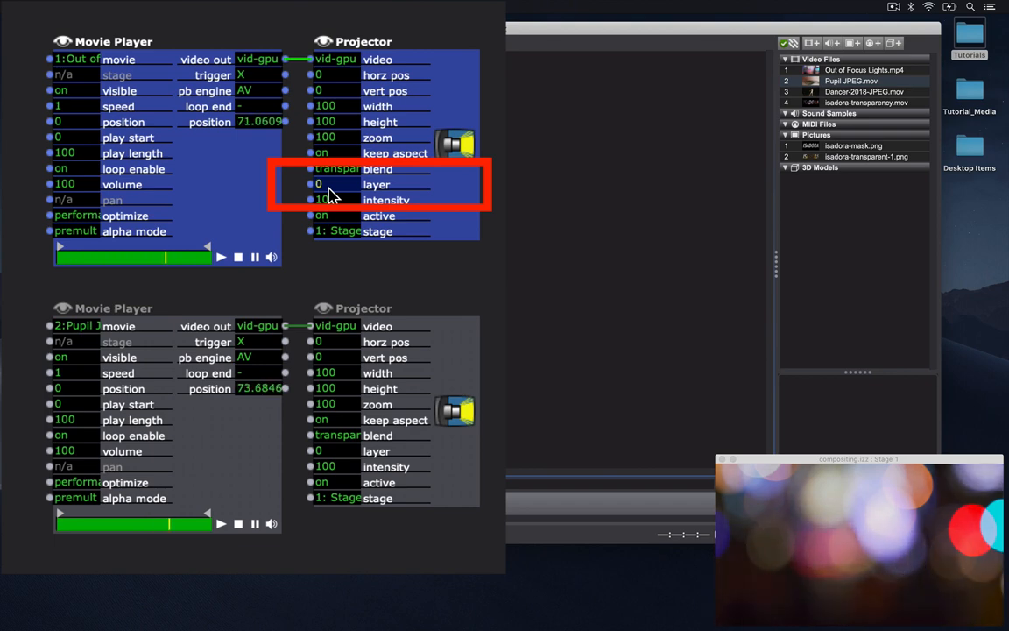
key("Return")
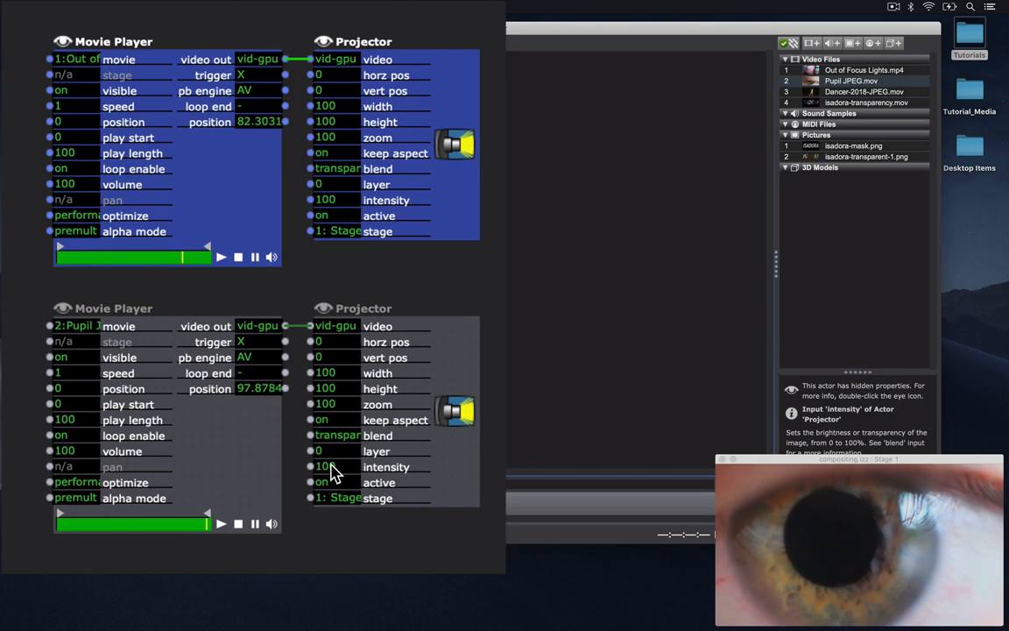
Try layer -1 on the Pupil Projector, and set its layer to 1.
mouse_move(333, 473)
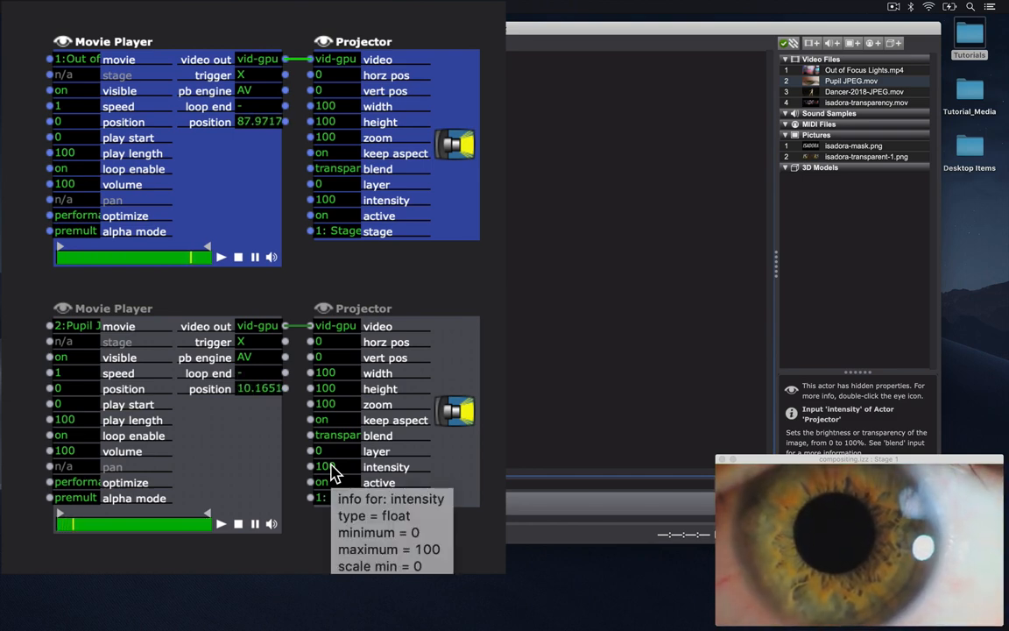
left_click(338, 452)
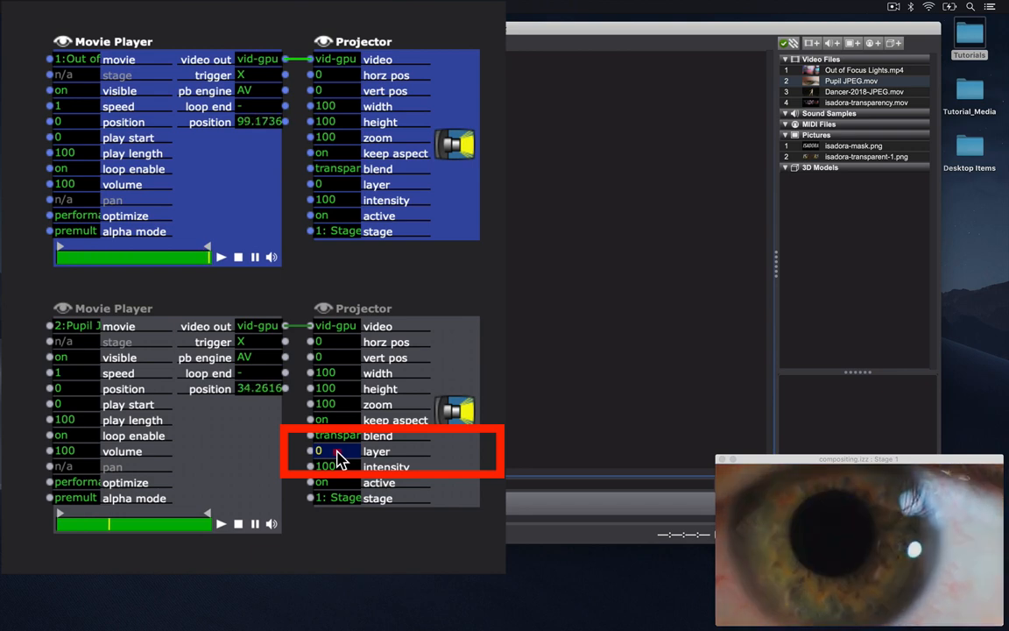
type("-1")
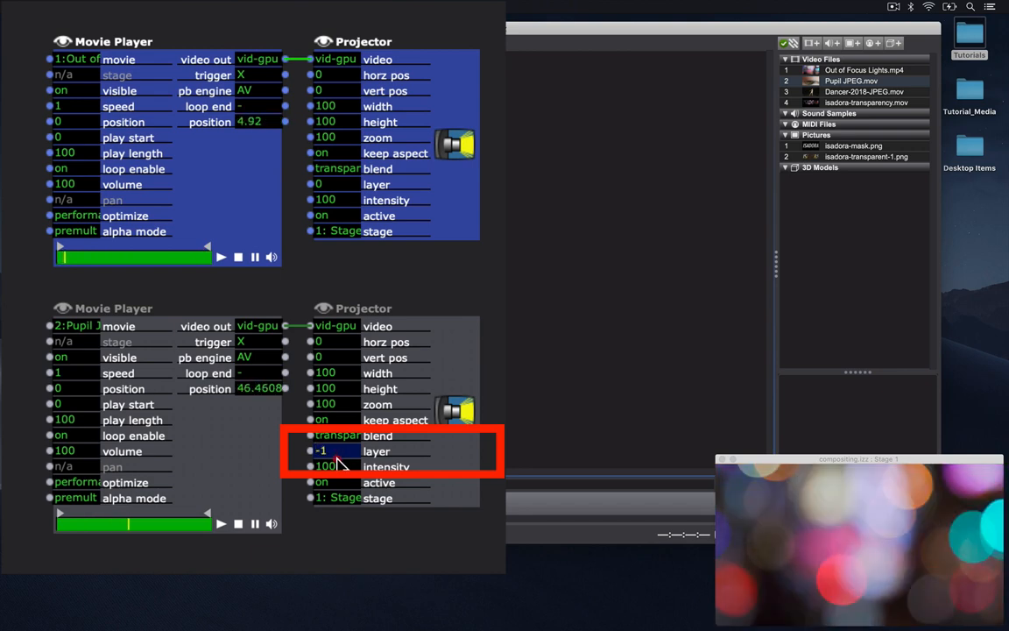
key("Return")
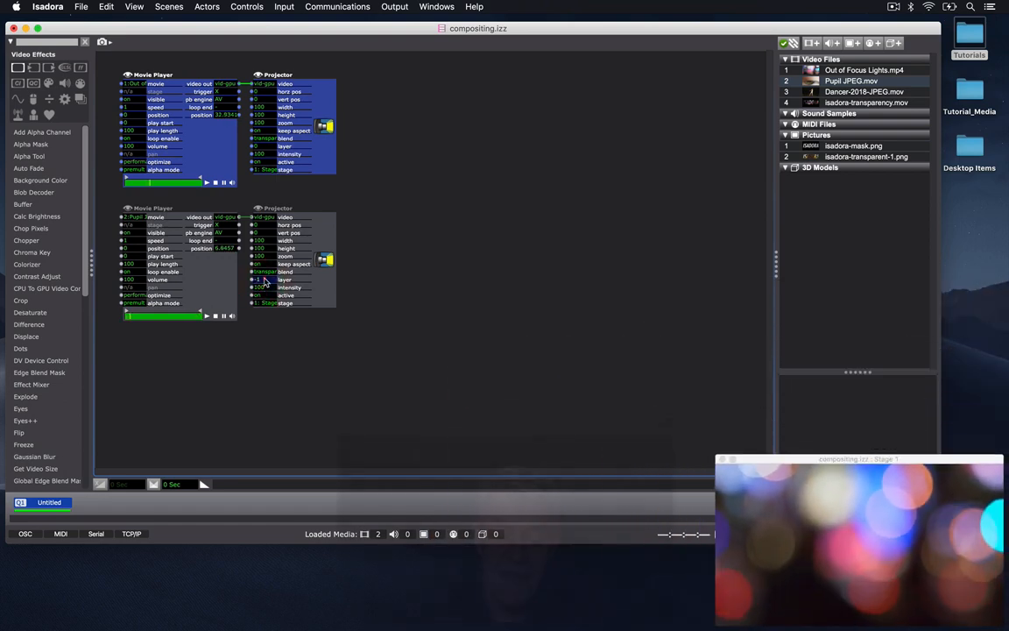
left_click(265, 280)
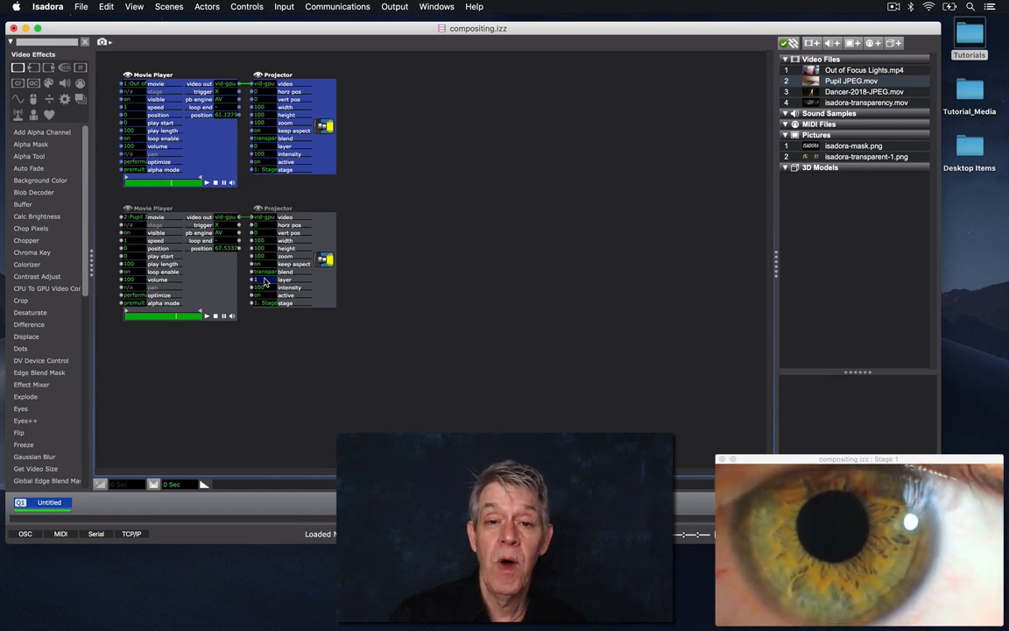
Fade the Pupil Projector's intensity down to 0 and bring it back up to 100.
mouse_move(261, 148)
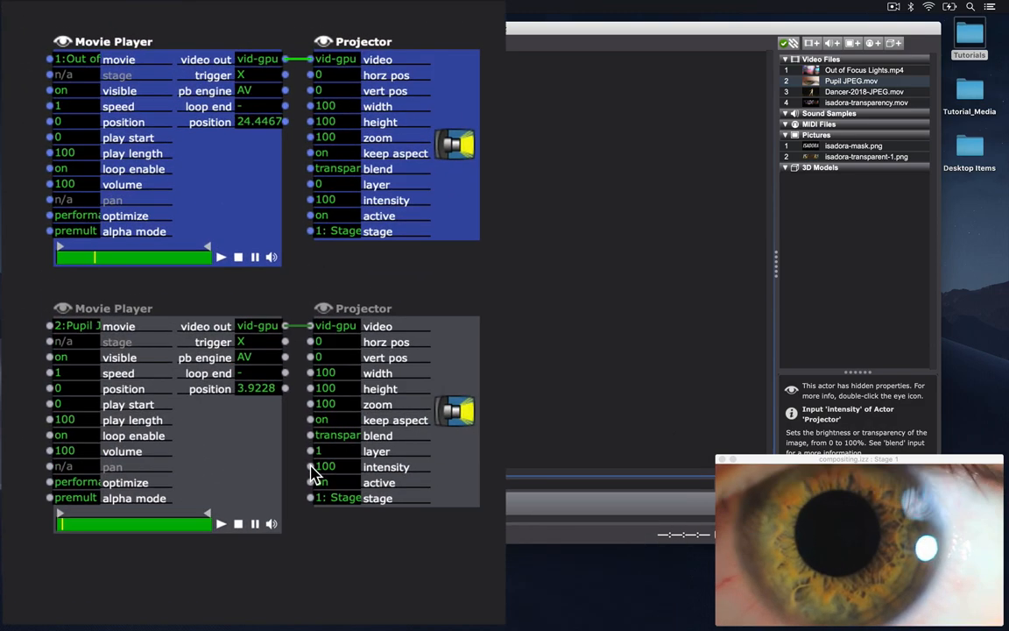
left_click(252, 290)
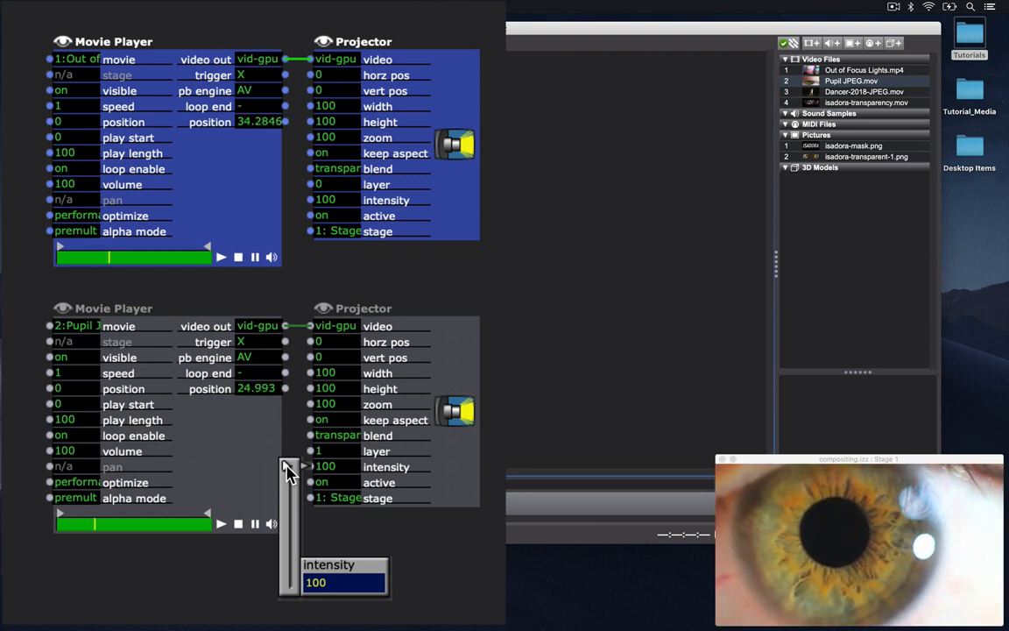
left_click_drag(287, 470, 290, 584)
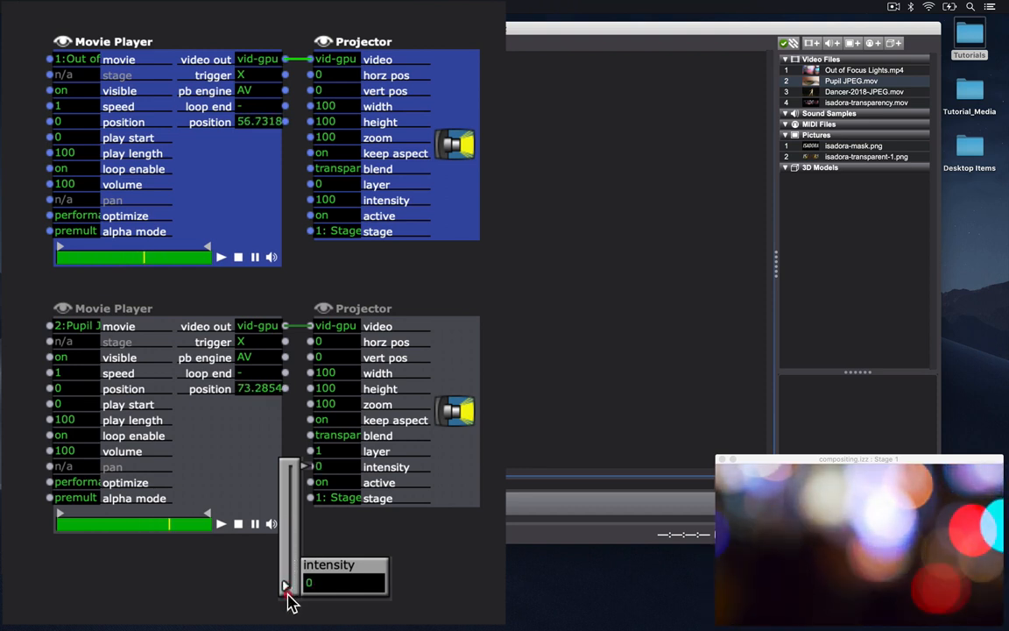
left_click_drag(290, 600, 298, 442)
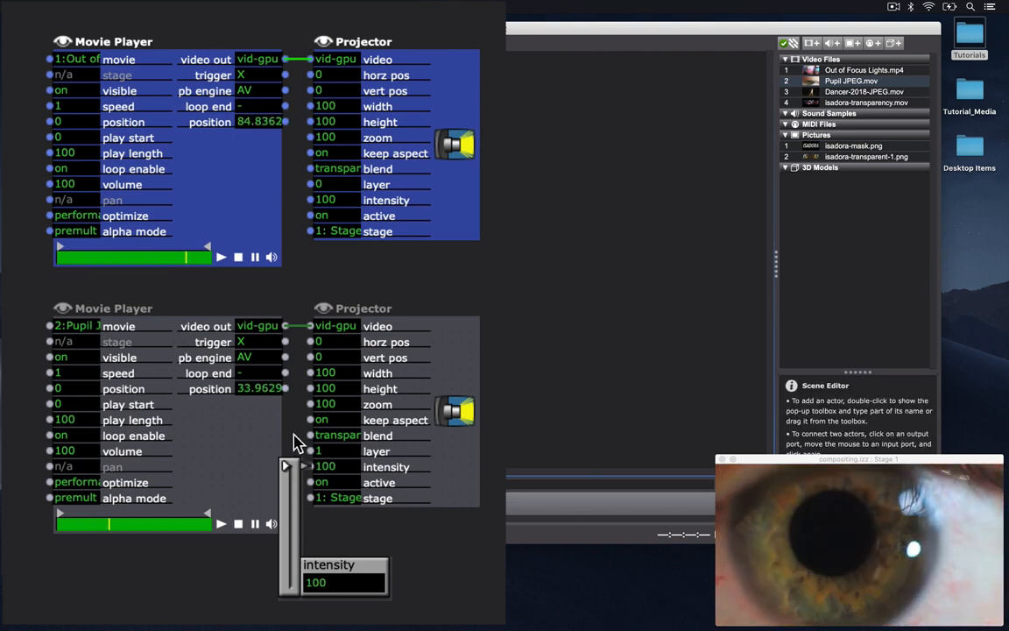
left_click(298, 443)
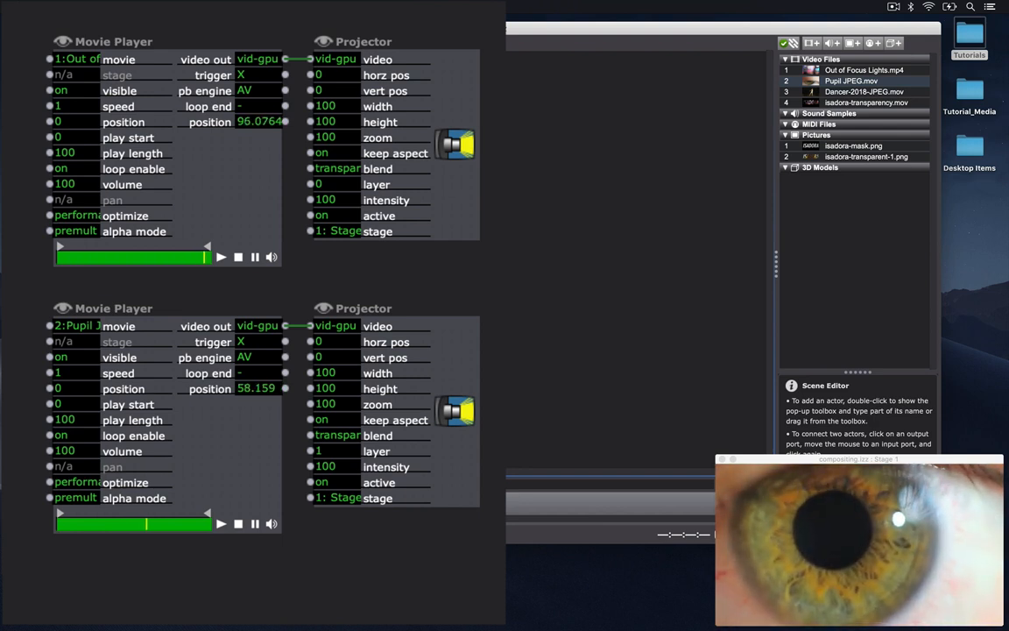
Set the Pupil Projector's zoom to 75.
left_click(349, 405)
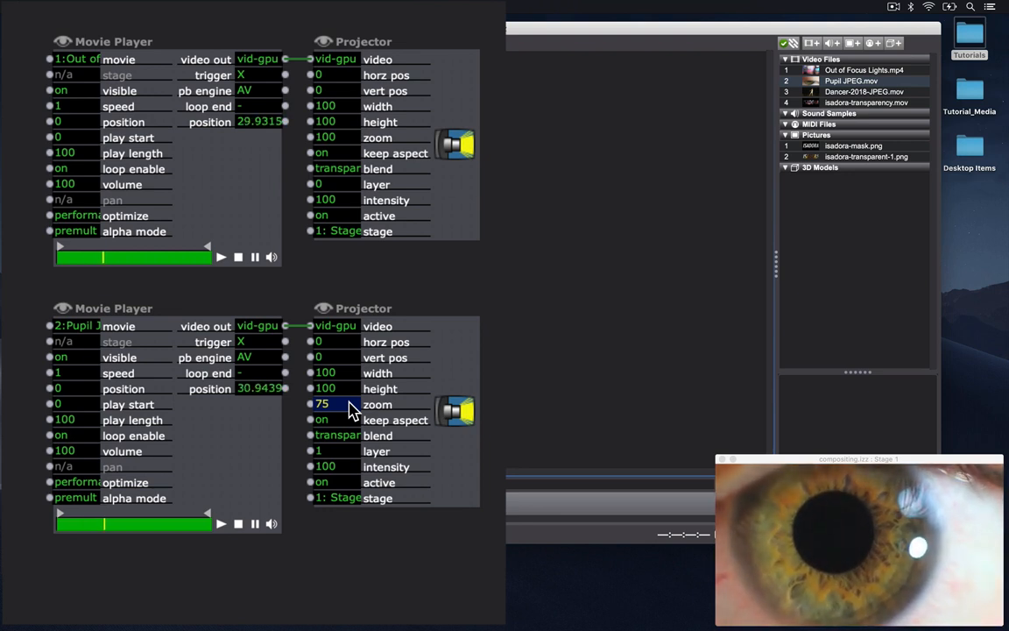
key("Return")
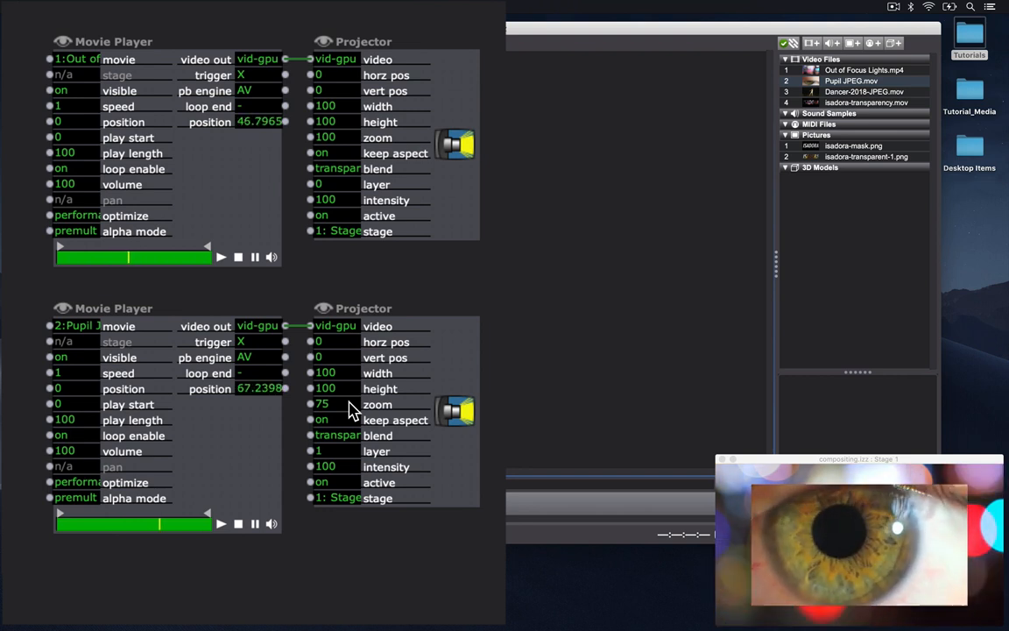
Try adjusting the Pupil Projector's intensity, and leave it at 100.
left_click(312, 471)
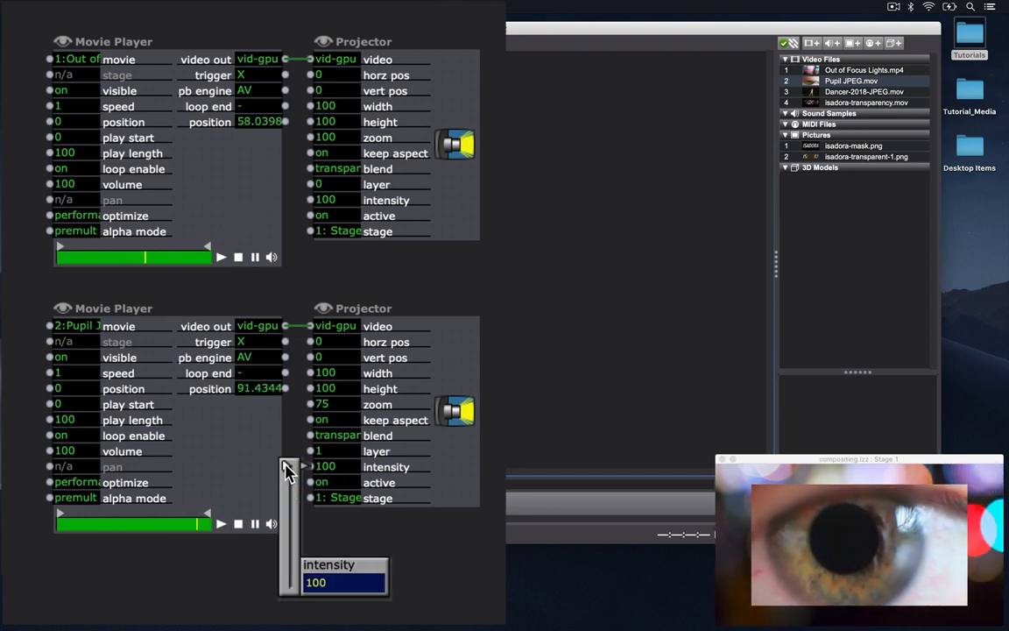
left_click_drag(287, 470, 289, 399)
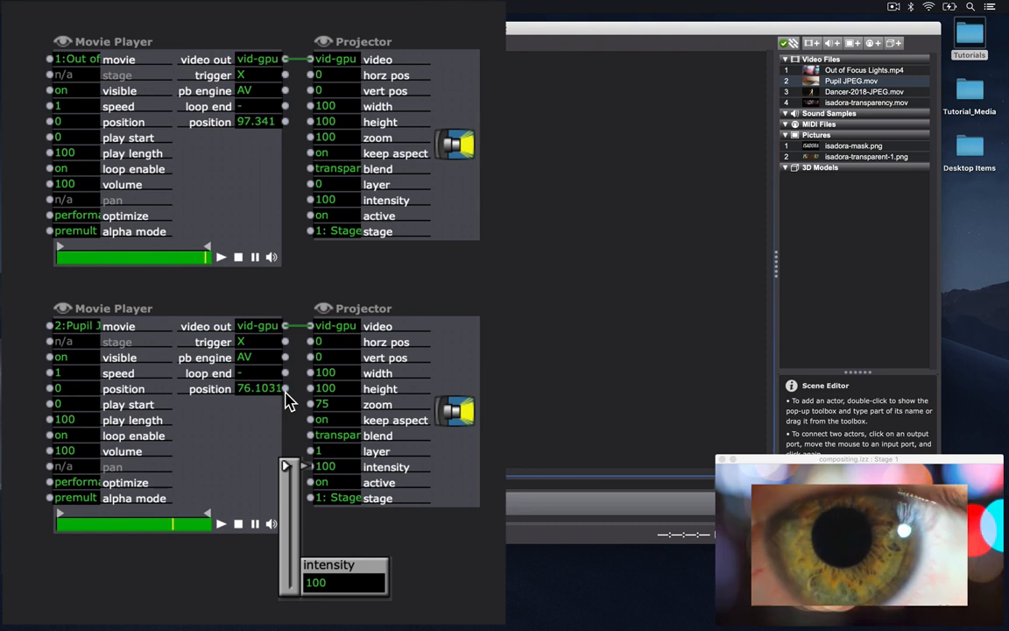
left_click(285, 392)
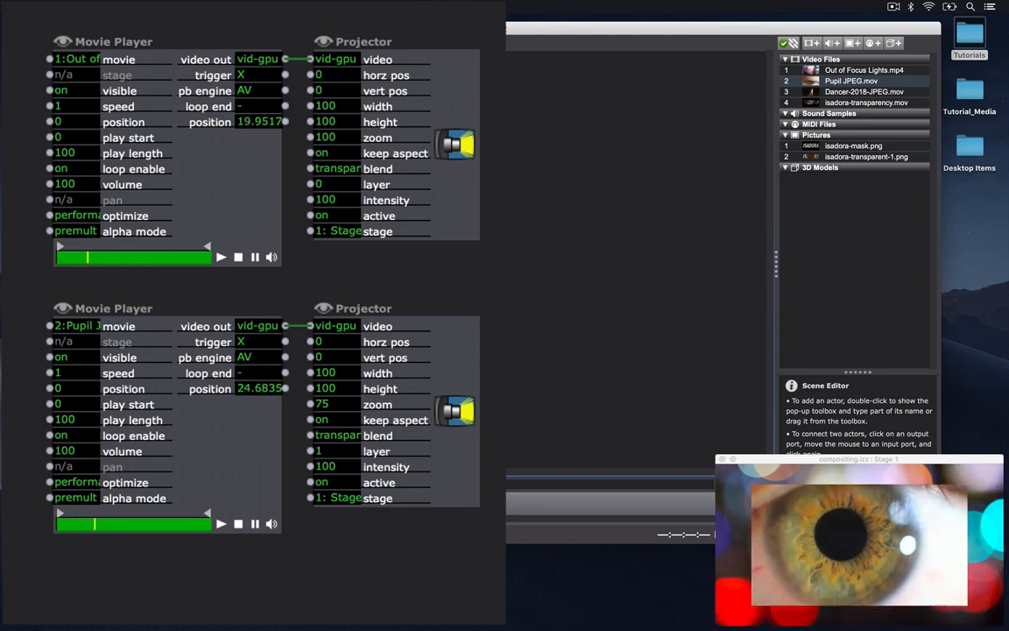
Try the opaque blend mode on the Pupil Projector.
left_click(313, 438)
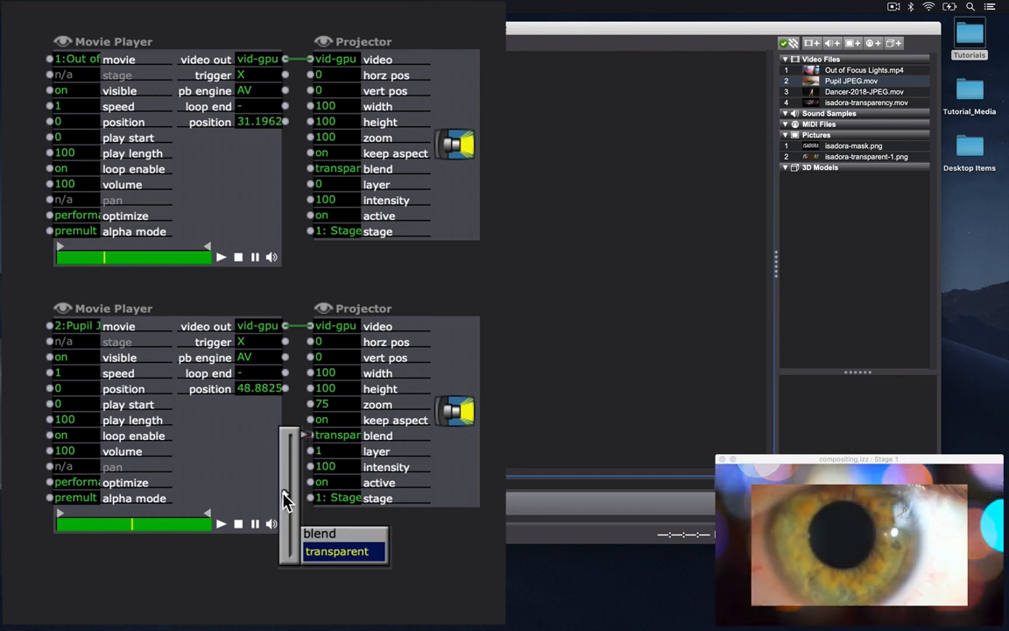
left_click_drag(288, 502, 289, 445)
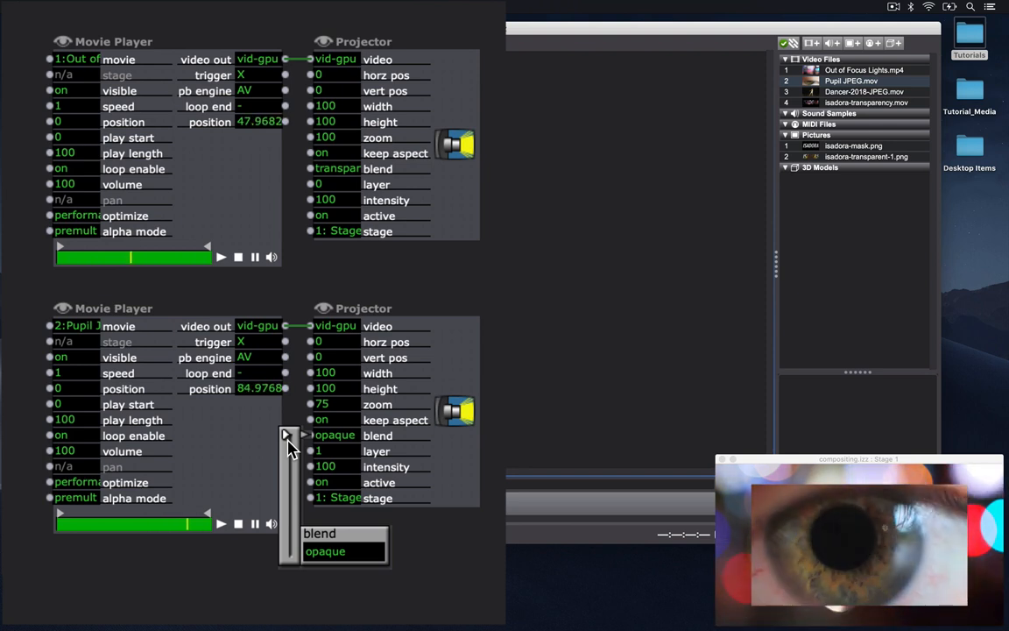
left_click(288, 442)
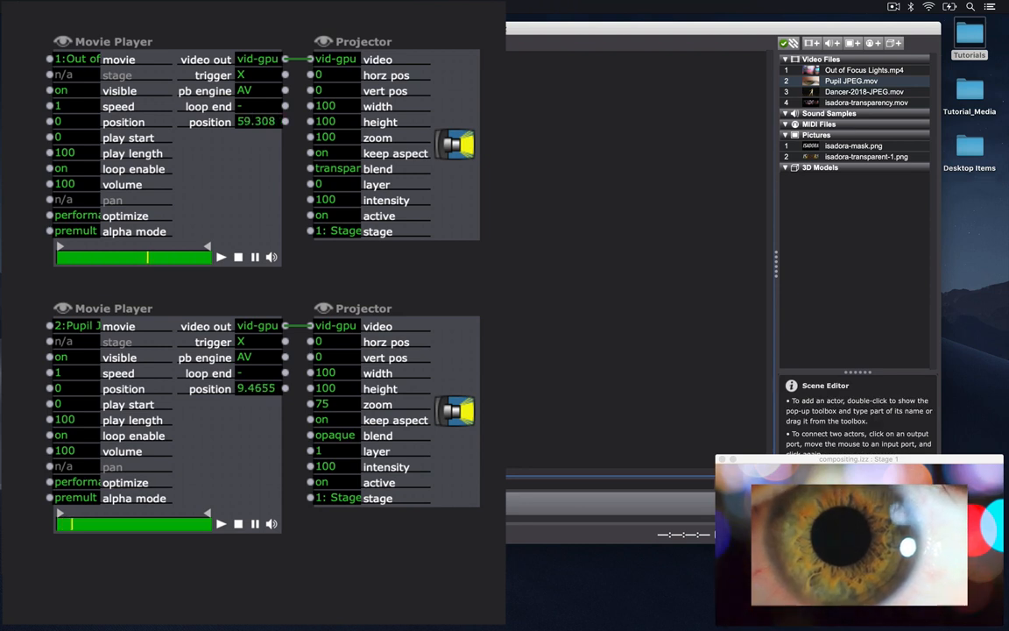
Fade the Pupil Projector's intensity to 0 and back to 100, and return its blend mode to transparent.
left_click(312, 467)
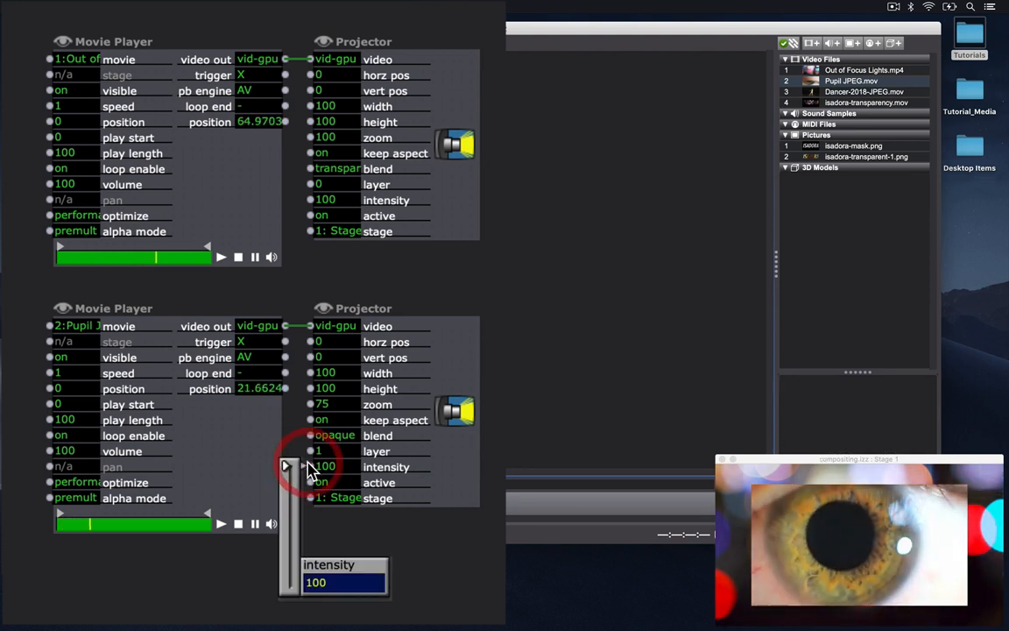
mouse_move(283, 464)
left_mouse_down()
mouse_move(286, 616)
mouse_move(289, 457)
left_mouse_up()
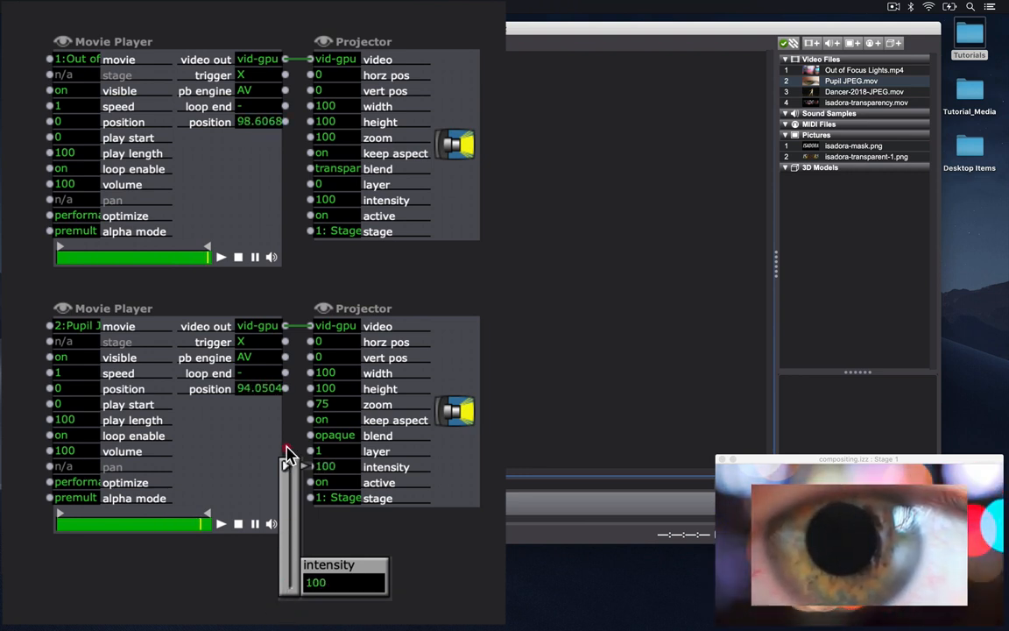
left_click_drag(289, 457, 289, 618)
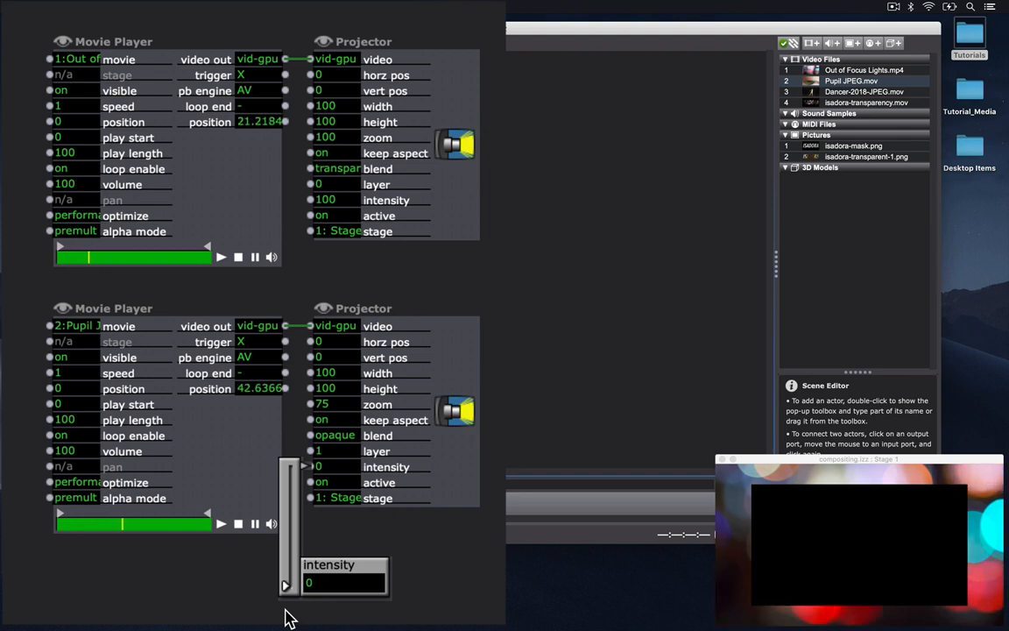
left_click_drag(290, 617, 286, 465)
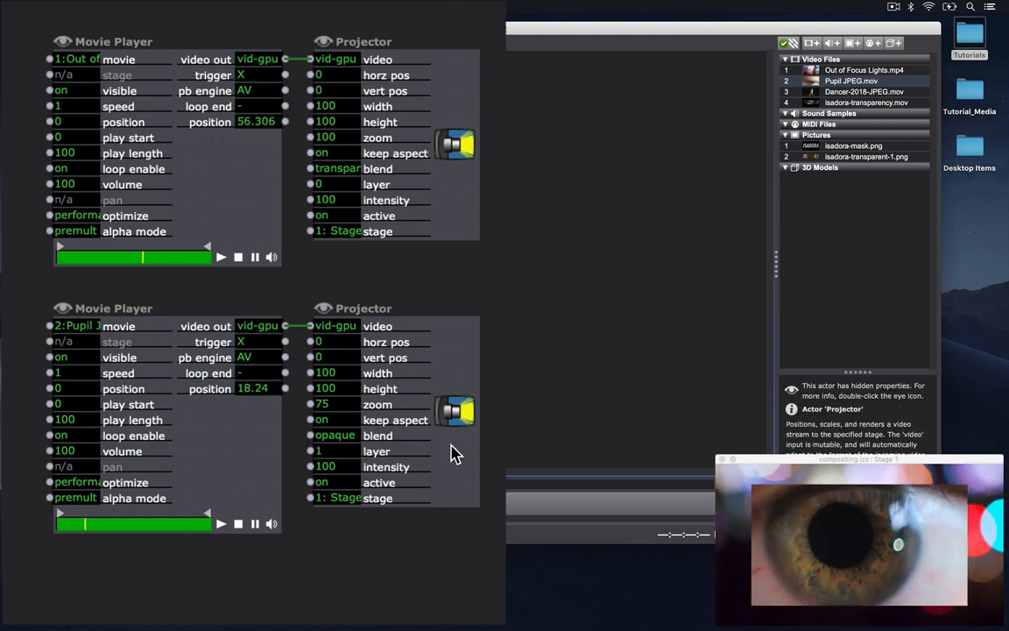
left_click(311, 437)
left_click_drag(313, 444, 281, 495)
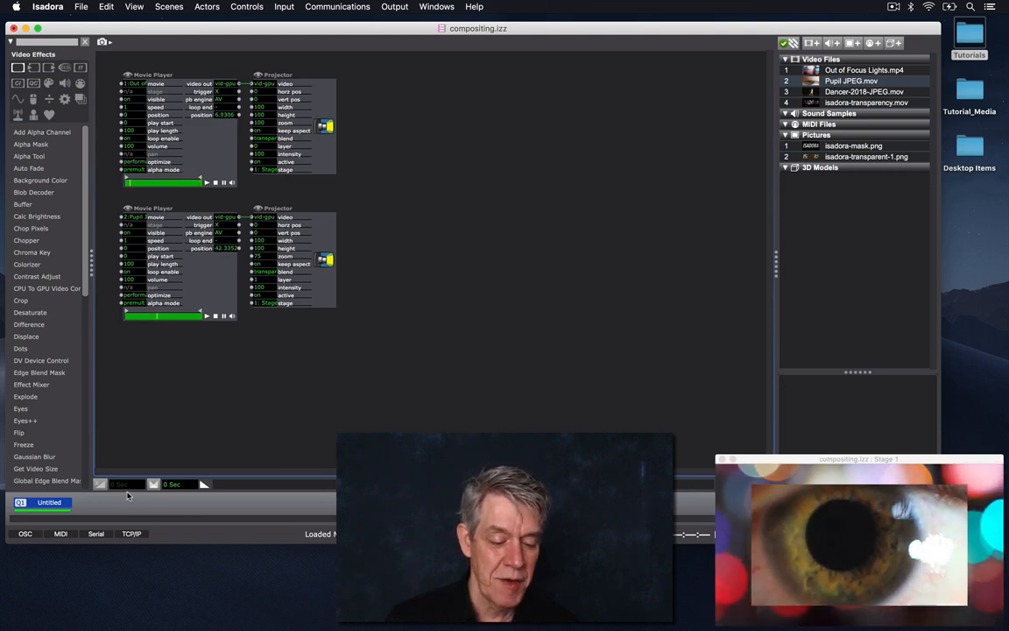
Insert a new scene after the first scene in the scene list.
left_click(81, 508)
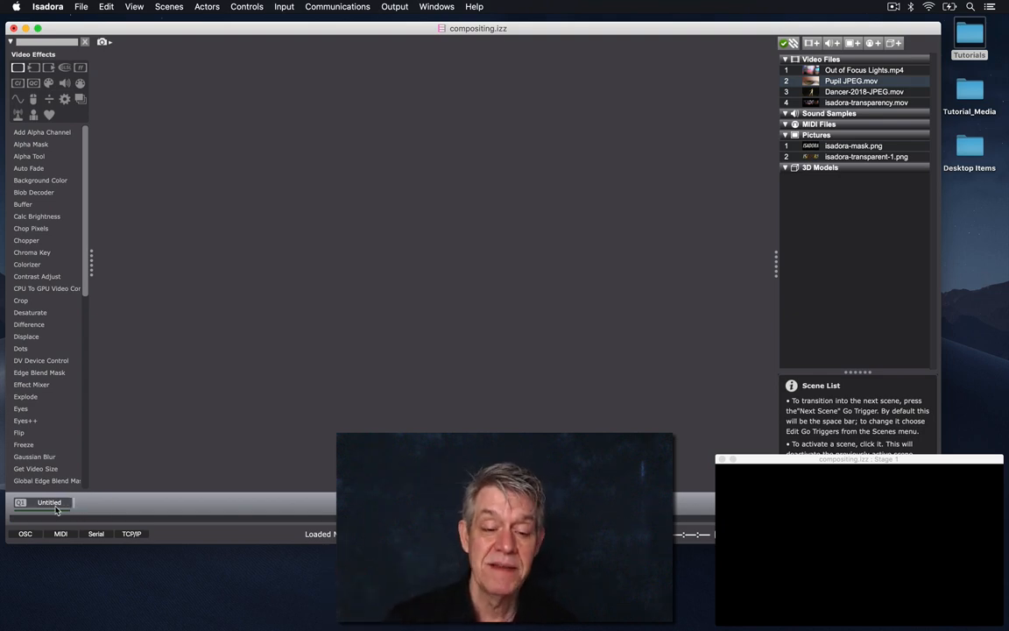
left_click(169, 7)
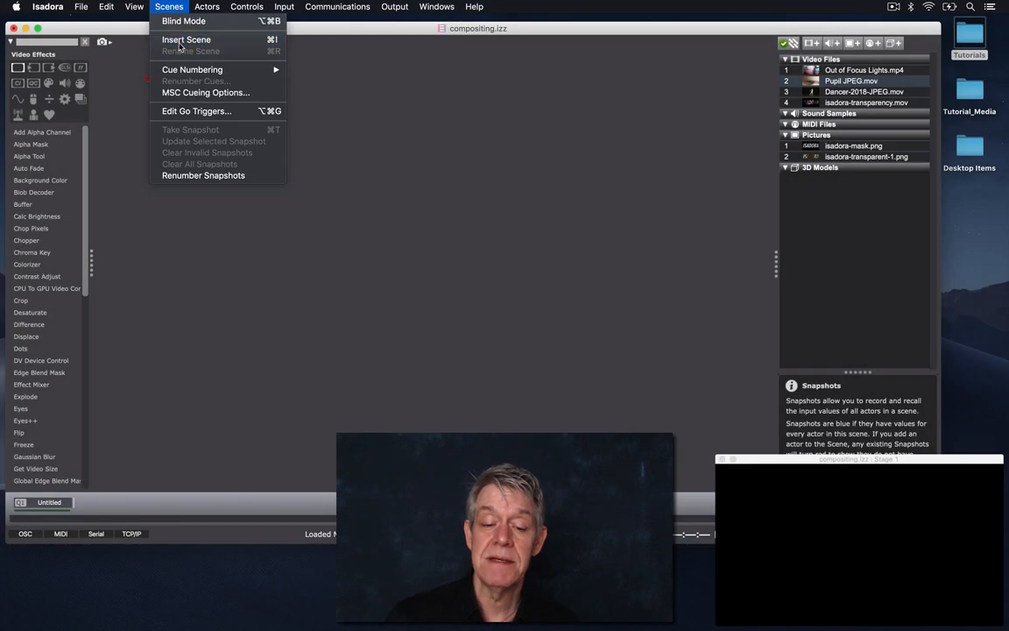
left_click(178, 39)
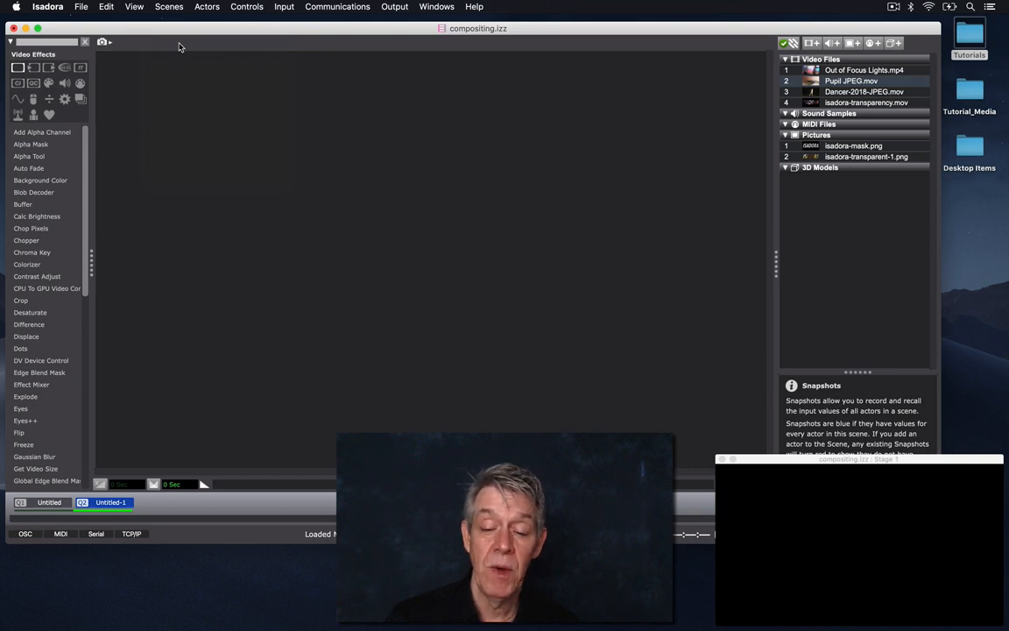
Add a Shapes actor to the new, empty scene.
double_click(156, 119)
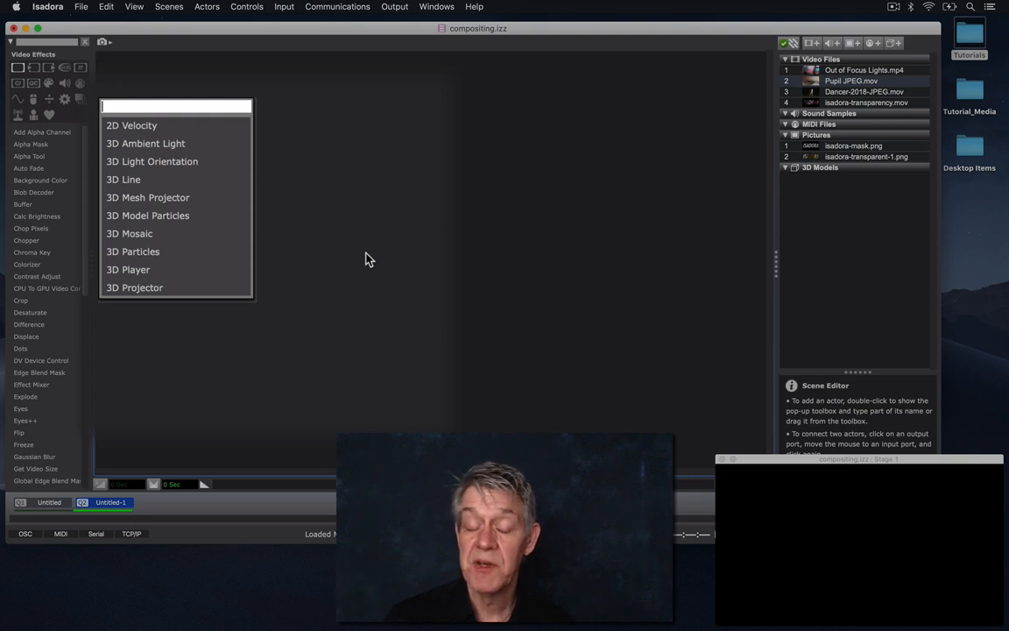
type("sh")
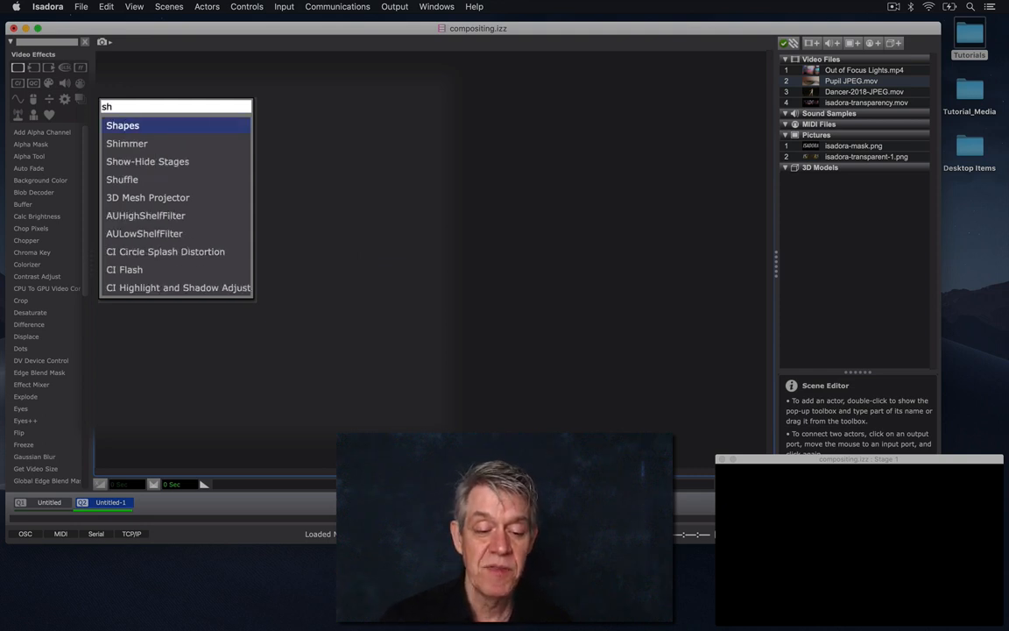
type("ape")
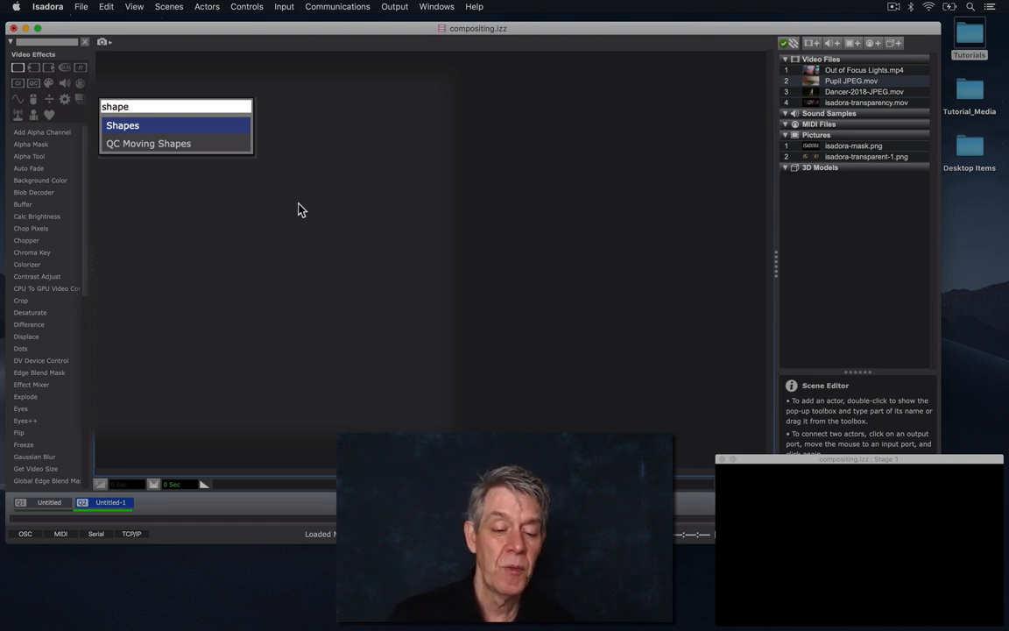
left_click(230, 132)
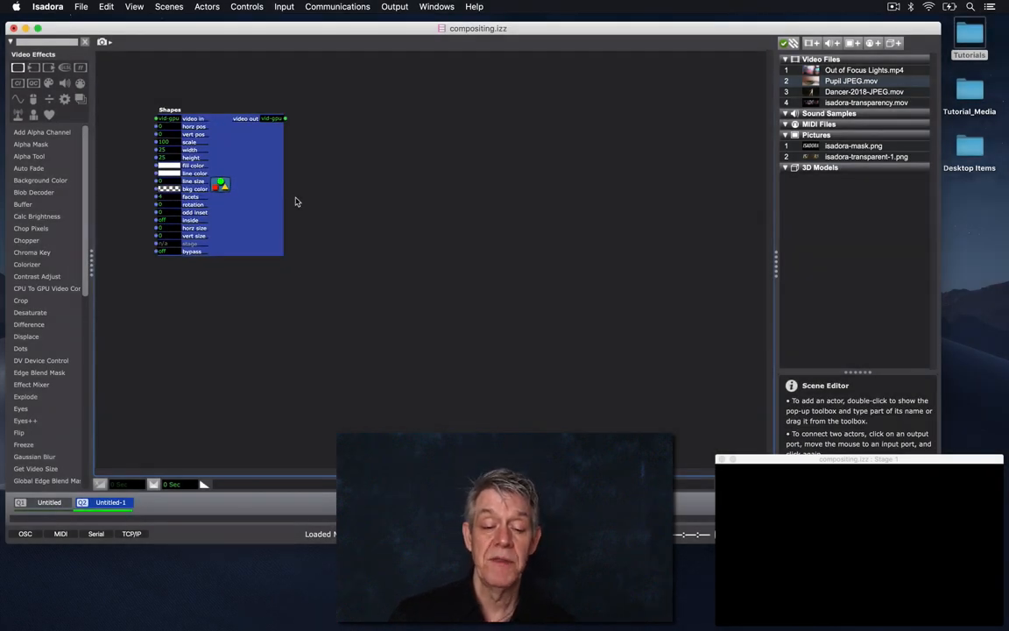
Add a Projector actor beside the Shapes actor, and connect the Shapes video output to the Projector's video input.
double_click(315, 124)
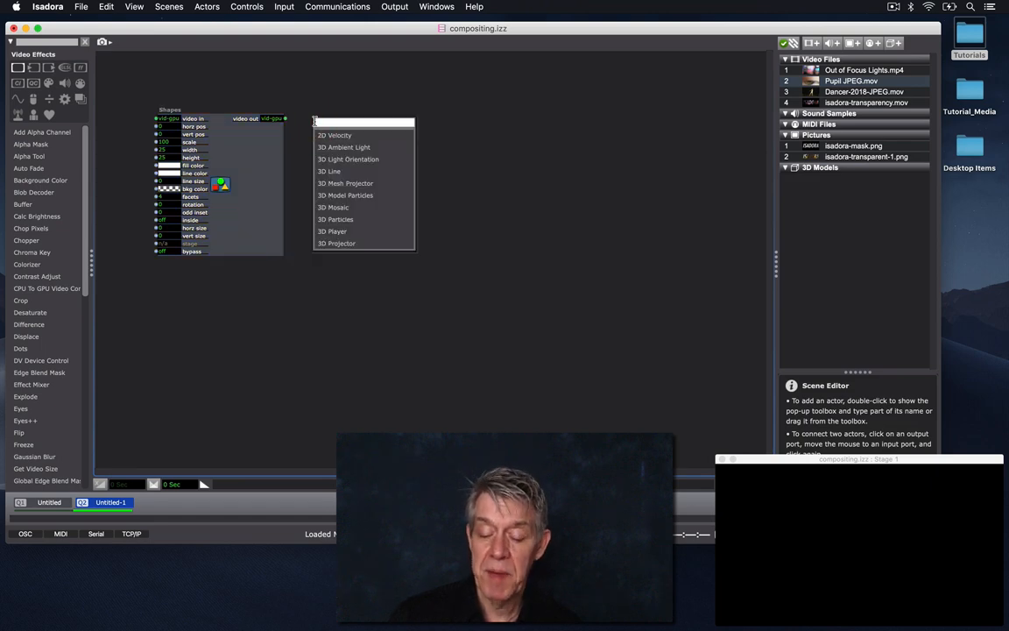
type("proj")
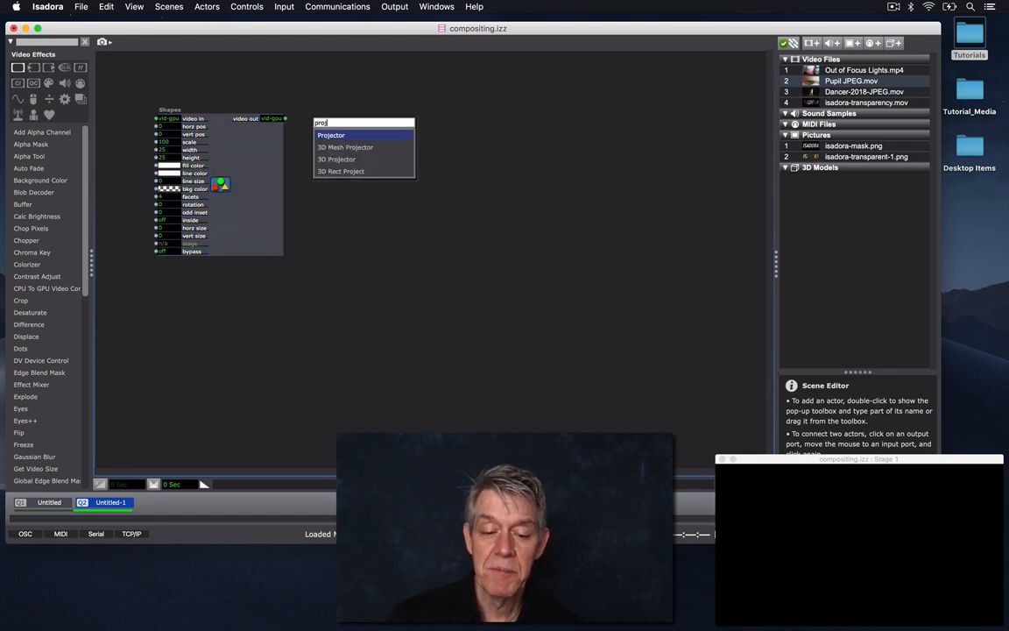
left_click(343, 137)
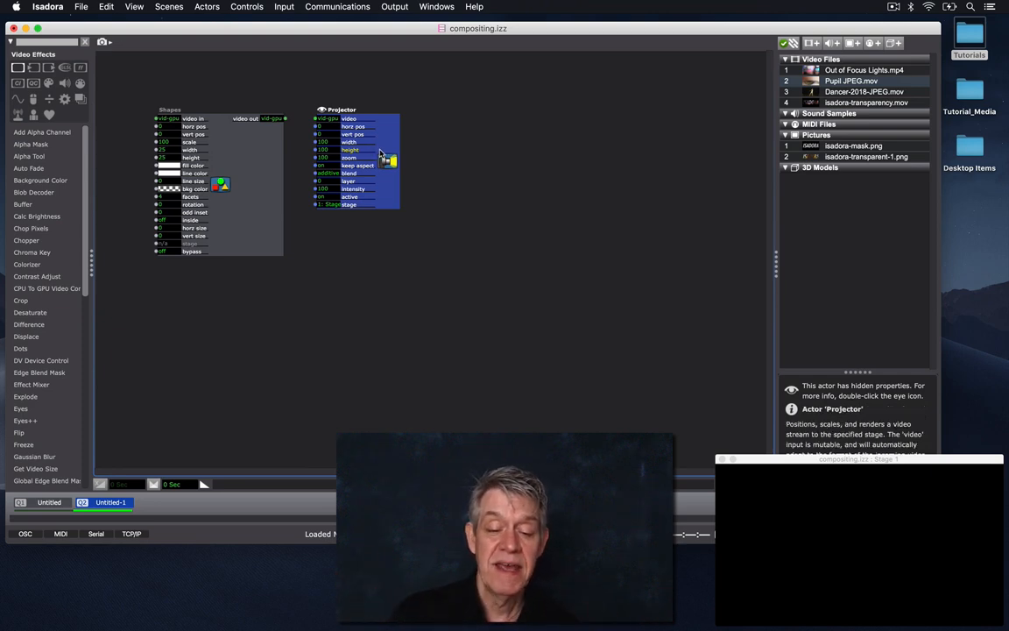
left_click_drag(380, 153, 401, 152)
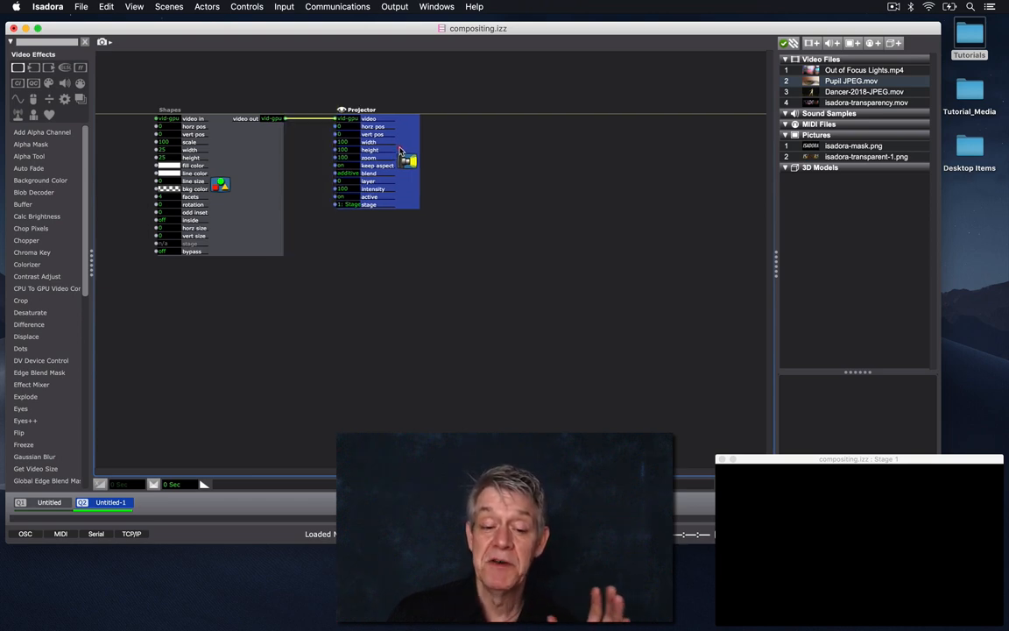
left_click_drag(400, 151, 597, 175)
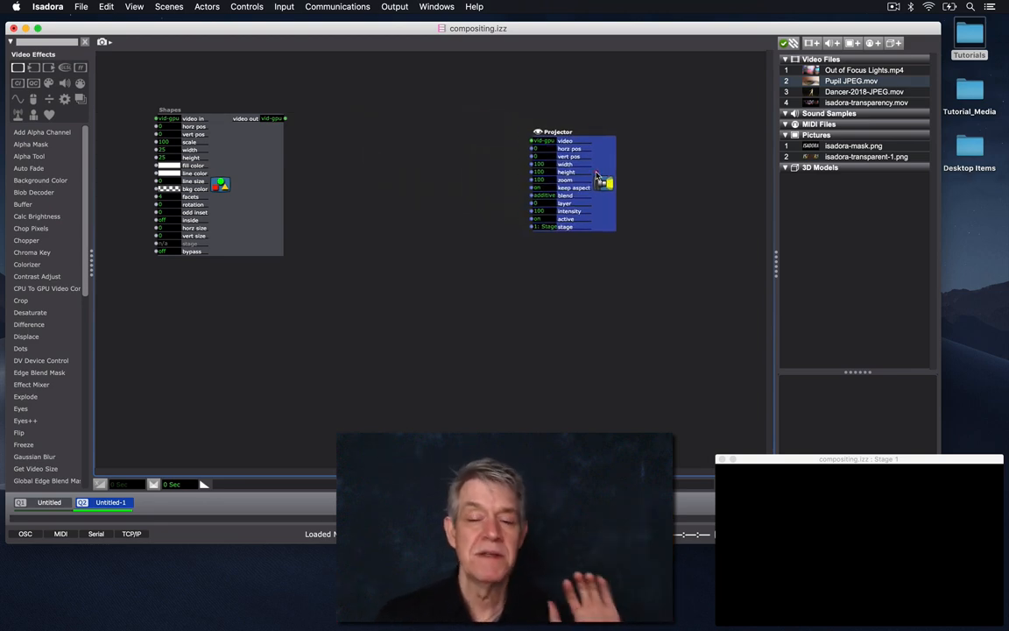
left_click_drag(598, 176, 392, 152)
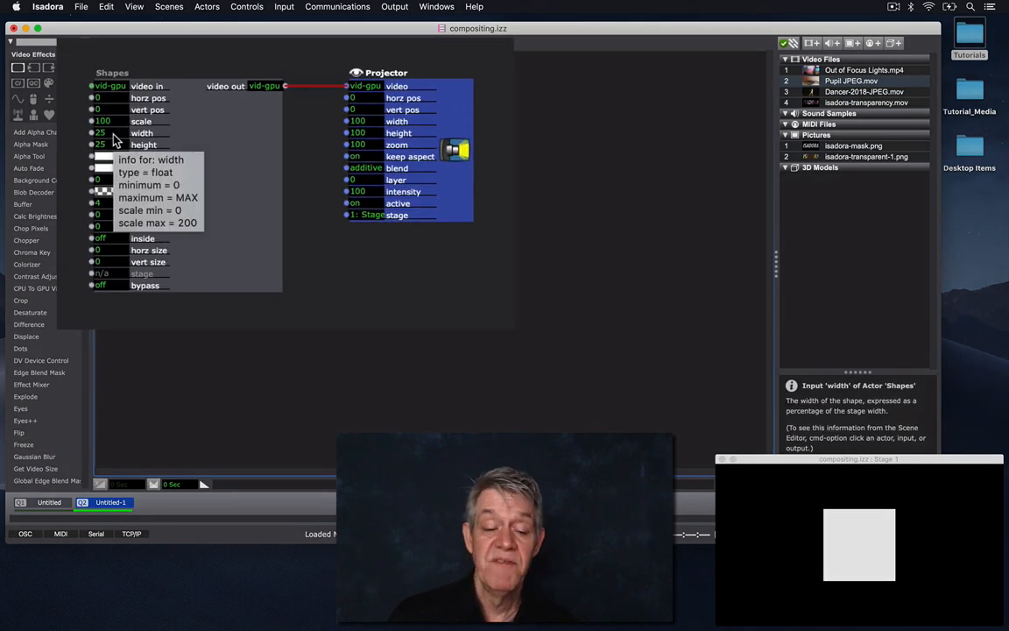
Try a few widths on the Shapes actor, and set its width to 22.
left_click(113, 136)
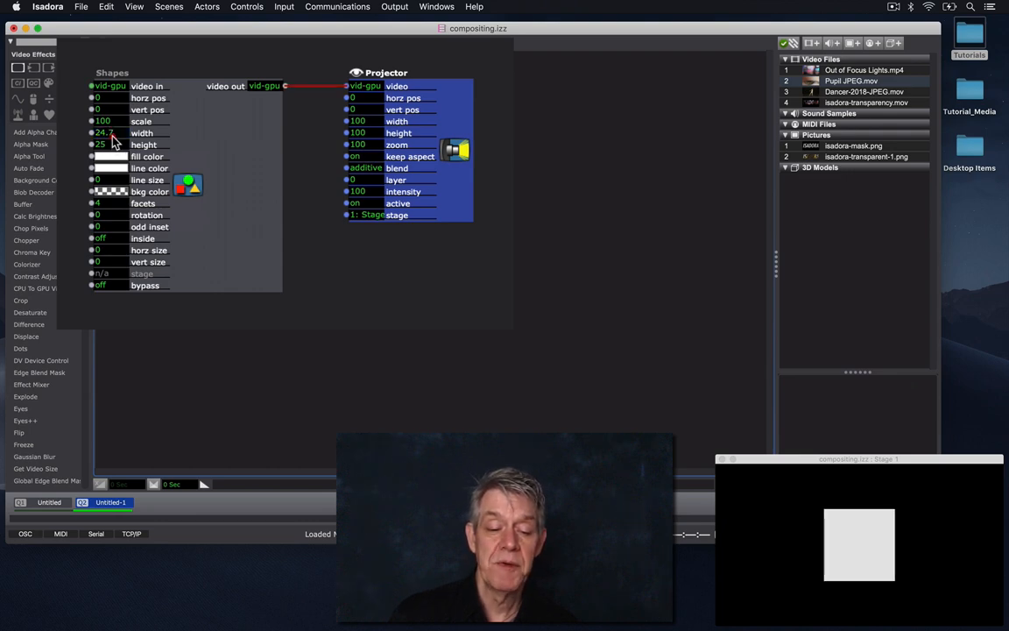
left_click_drag(112, 136, 112, 26)
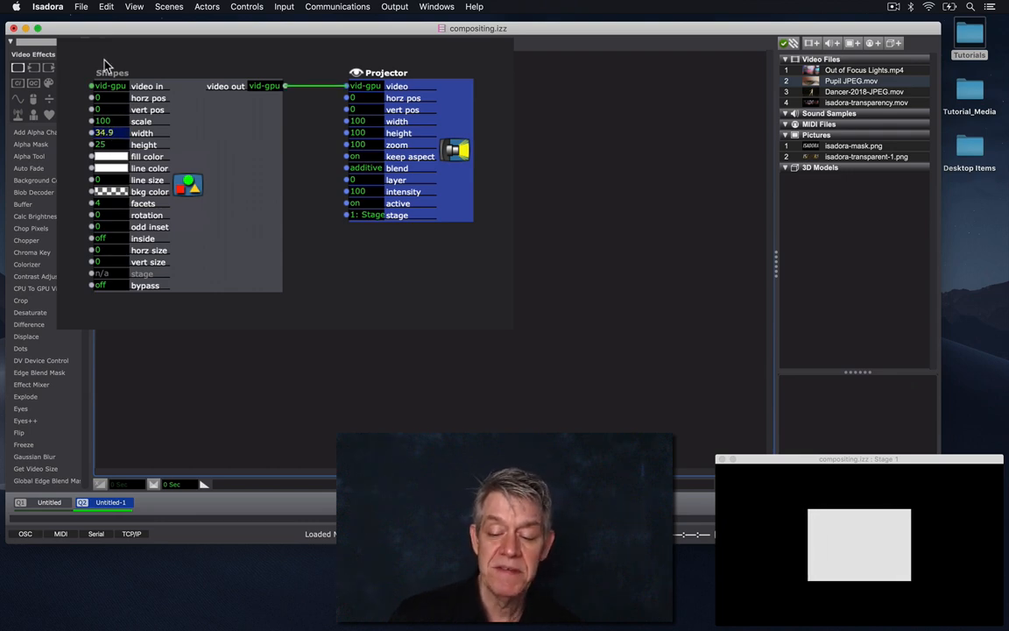
left_click_drag(104, 65, 92, 173)
left_click(90, 135)
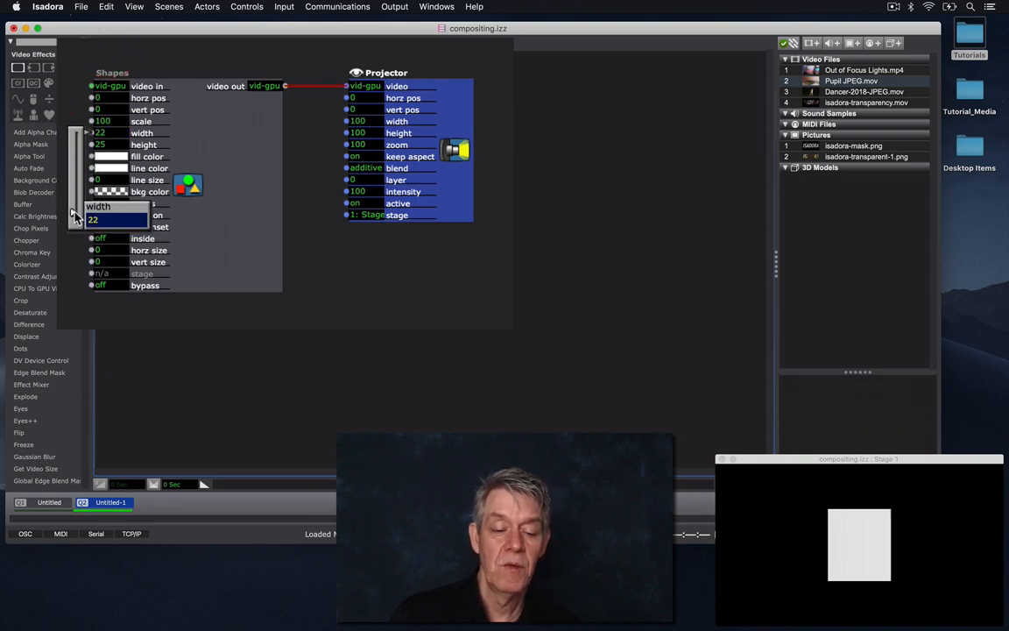
Try larger dimensions on the Shapes actor, reaching a width of 49.7 and a height of 25.8.
mouse_move(74, 212)
left_mouse_down()
mouse_move(73, 172)
mouse_move(74, 208)
left_mouse_up()
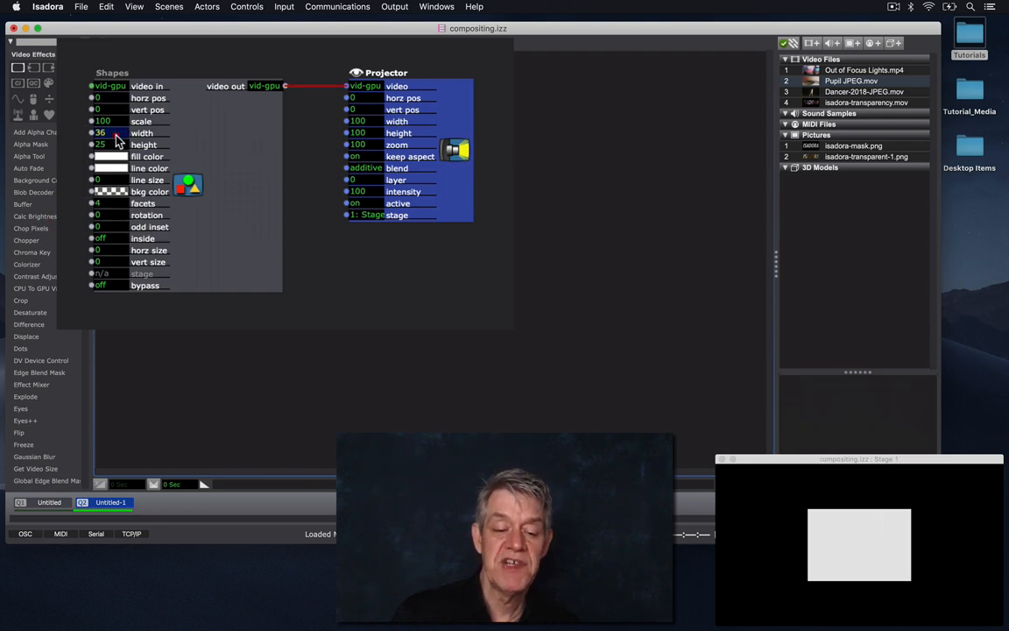
left_click_drag(115, 134, 113, 50)
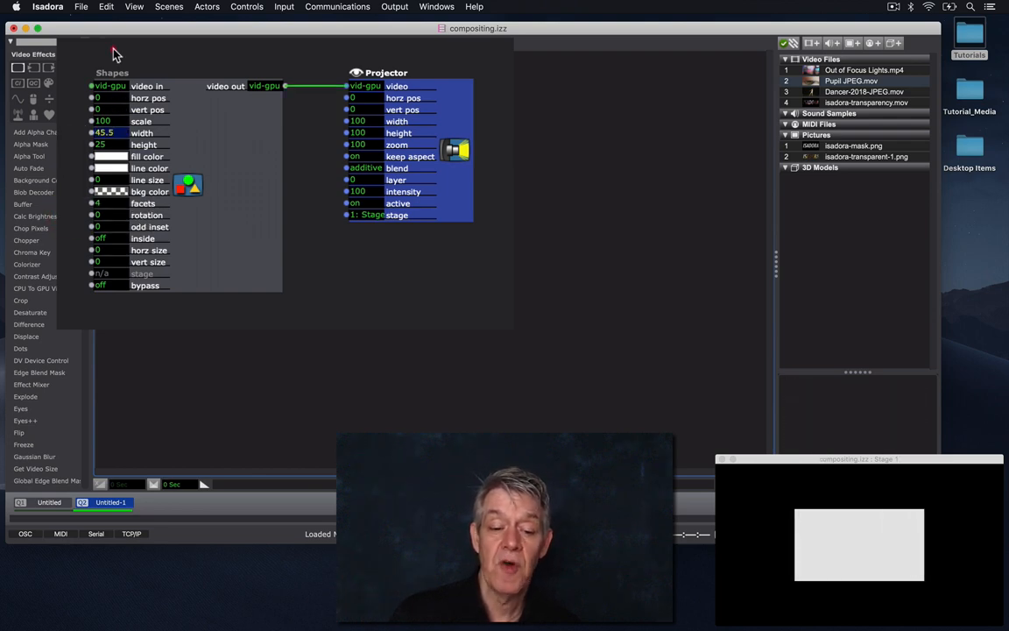
mouse_move(113, 87)
left_mouse_down()
mouse_move(113, 123)
mouse_move(114, 79)
mouse_move(113, 130)
mouse_move(113, 77)
left_mouse_up()
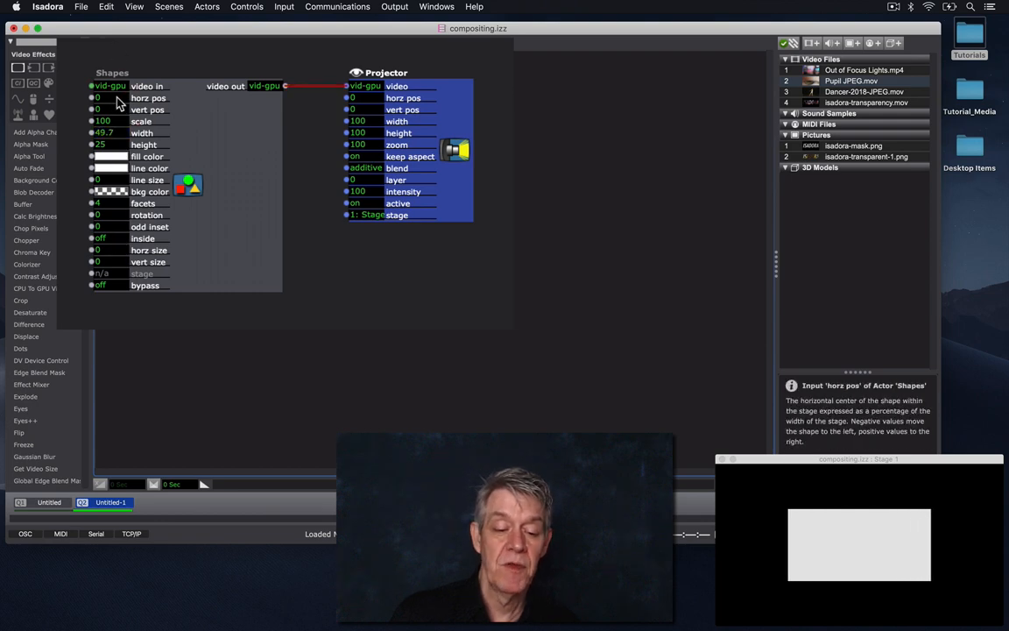
mouse_move(117, 149)
left_mouse_down()
mouse_move(120, 87)
mouse_move(119, 135)
left_mouse_up()
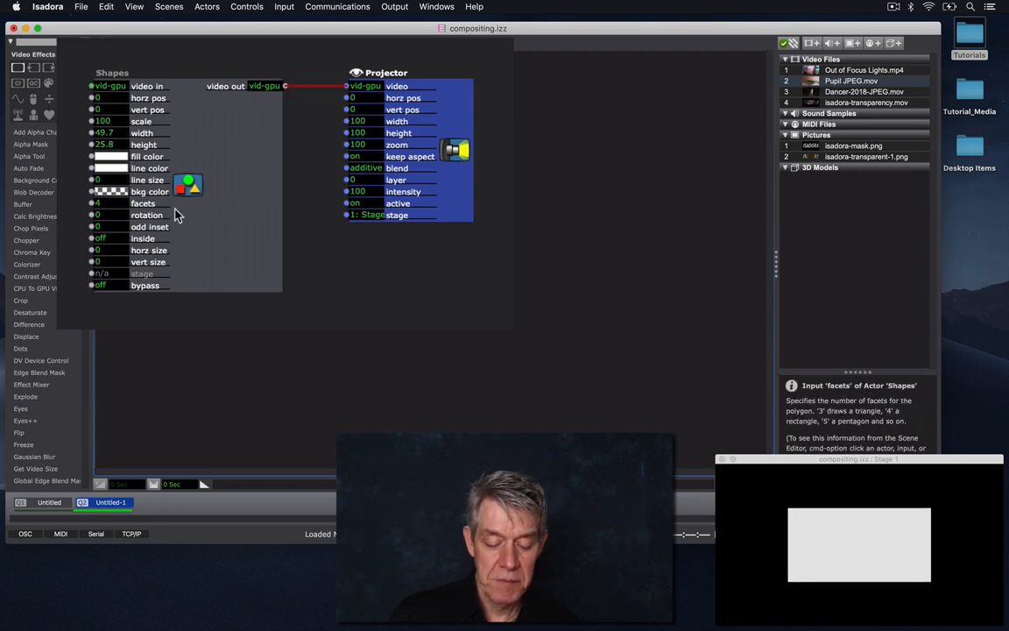
Undo the Shapes actor's height change and the width enlargements made after 22.
key("super+z")
key("super+z")
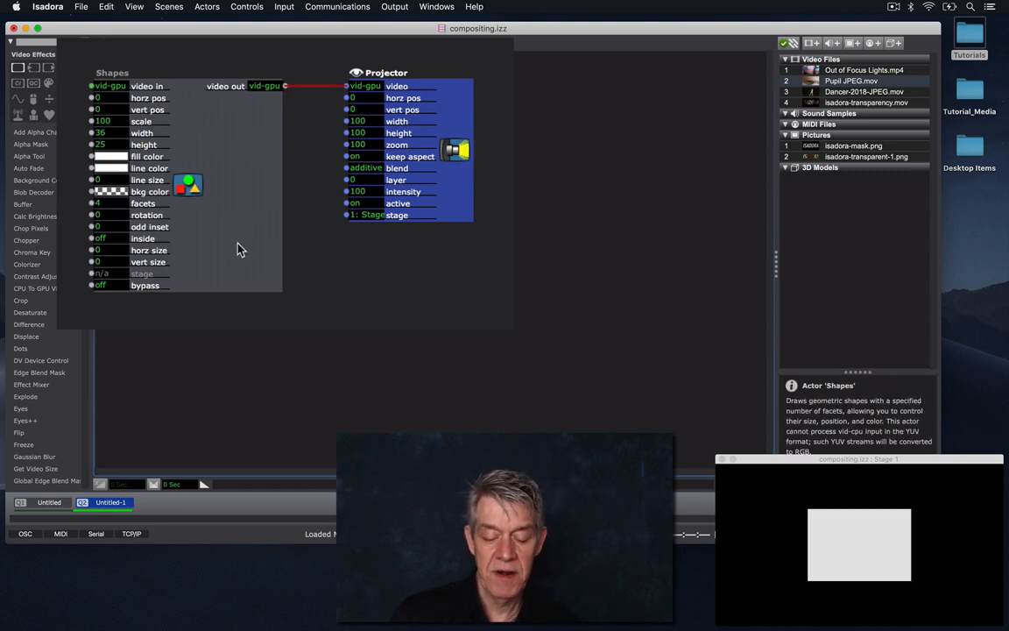
key("super+z")
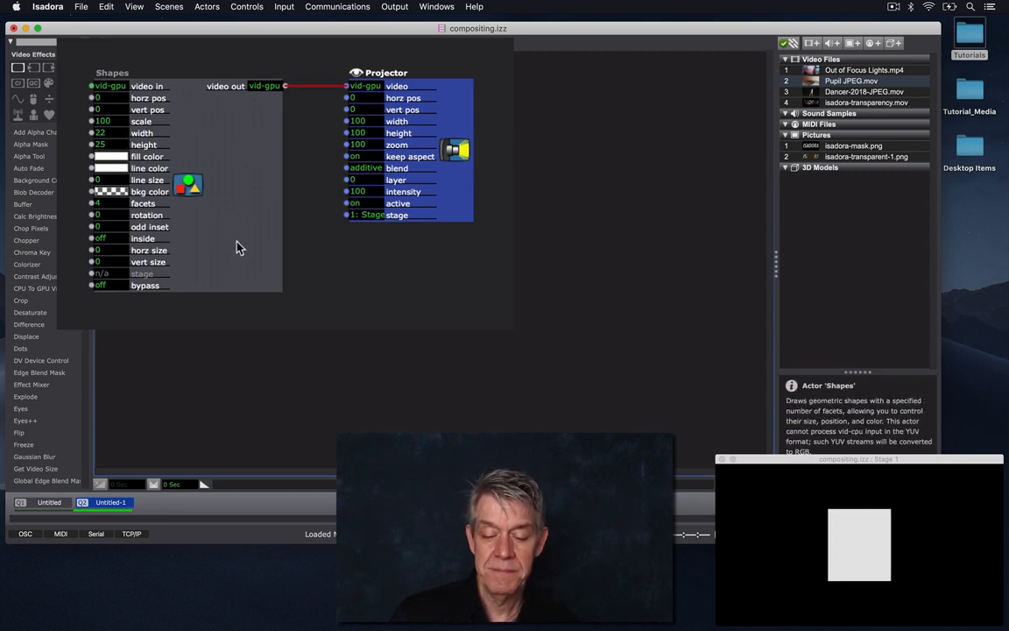
Set the Shapes actor's facets to 34 to turn the rectangle into an oval.
left_click(120, 203)
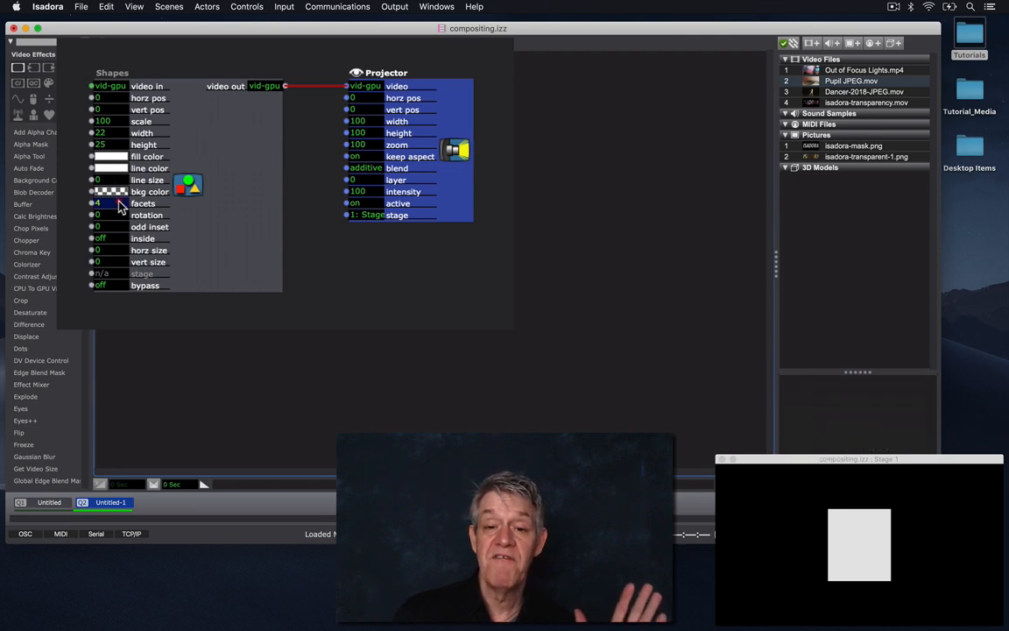
left_click_drag(120, 203, 111, 145)
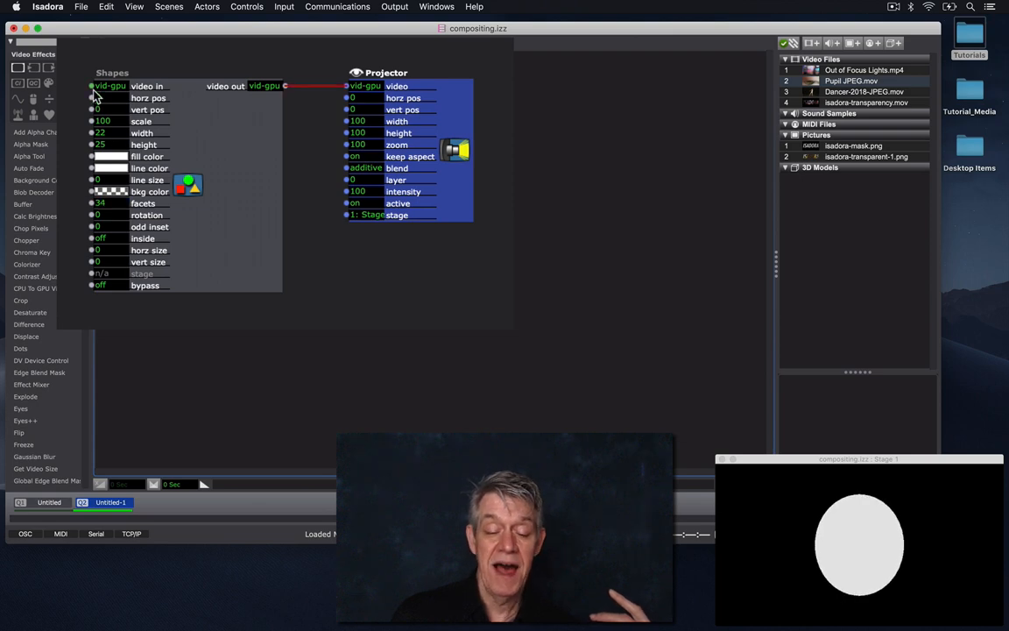
Go back to the first scene and move the pupil movie's Projector away from its Movie Player, leaving a wide gap.
left_click_drag(93, 91, 92, 98)
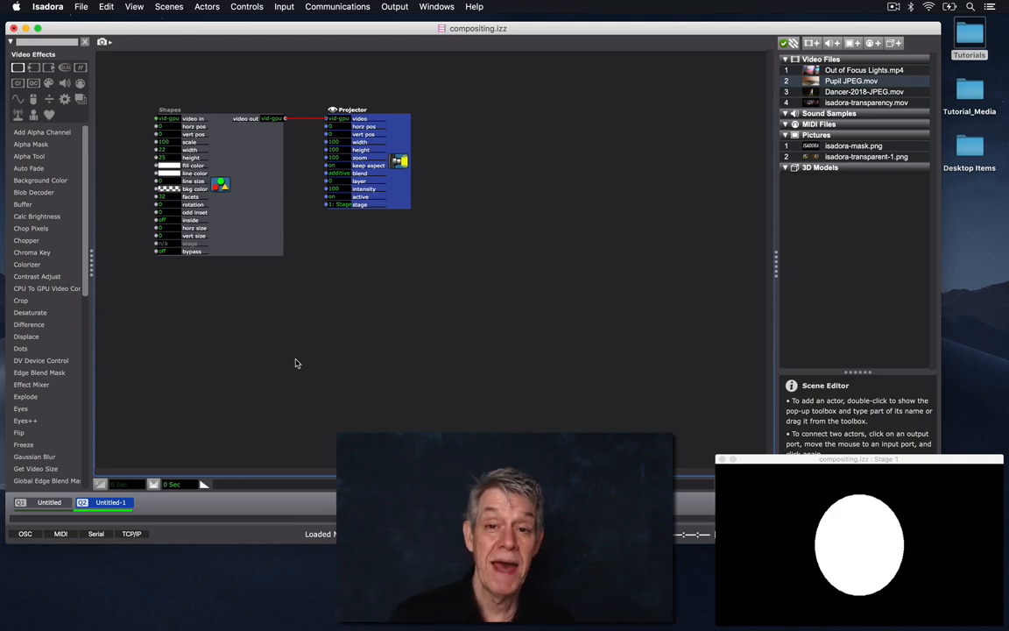
left_click(49, 506)
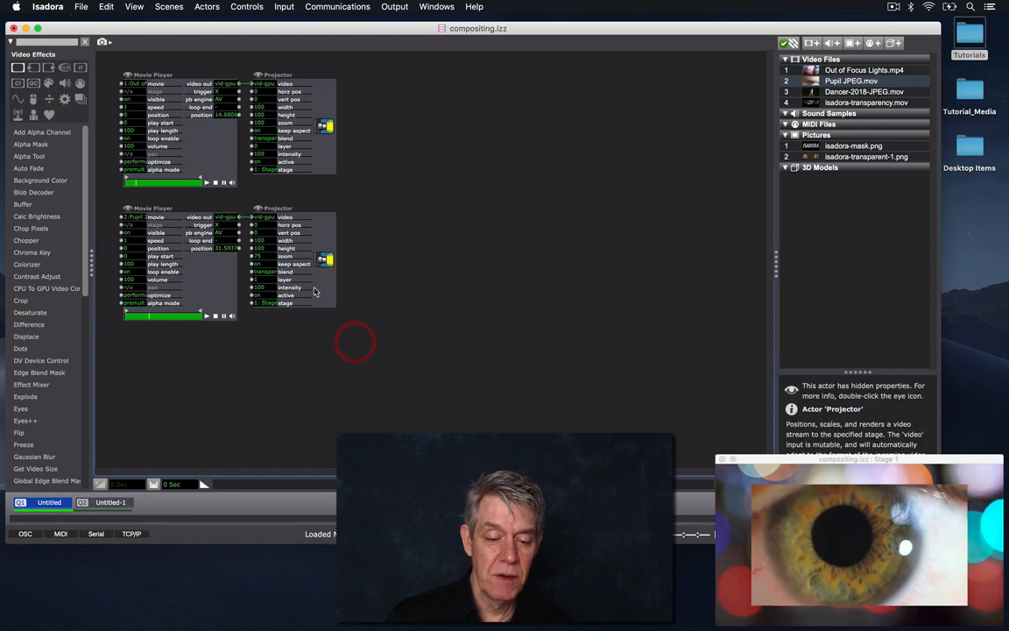
left_click_drag(316, 288, 606, 292)
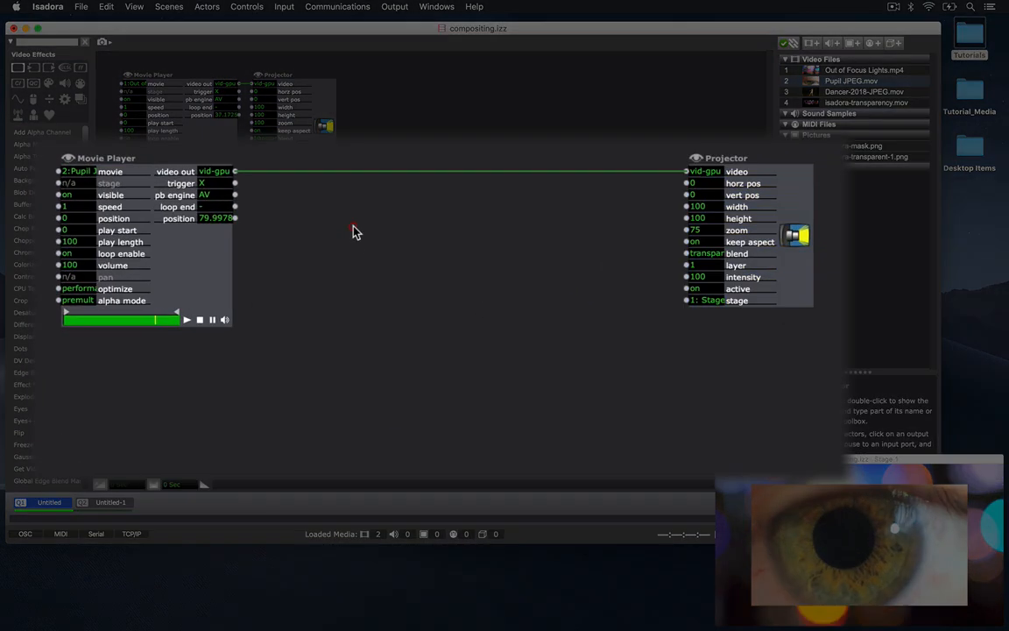
Add an Add Alpha Channel actor and insert it into the link between the pupil Movie Player and its Projector.
double_click(320, 255)
type("add")
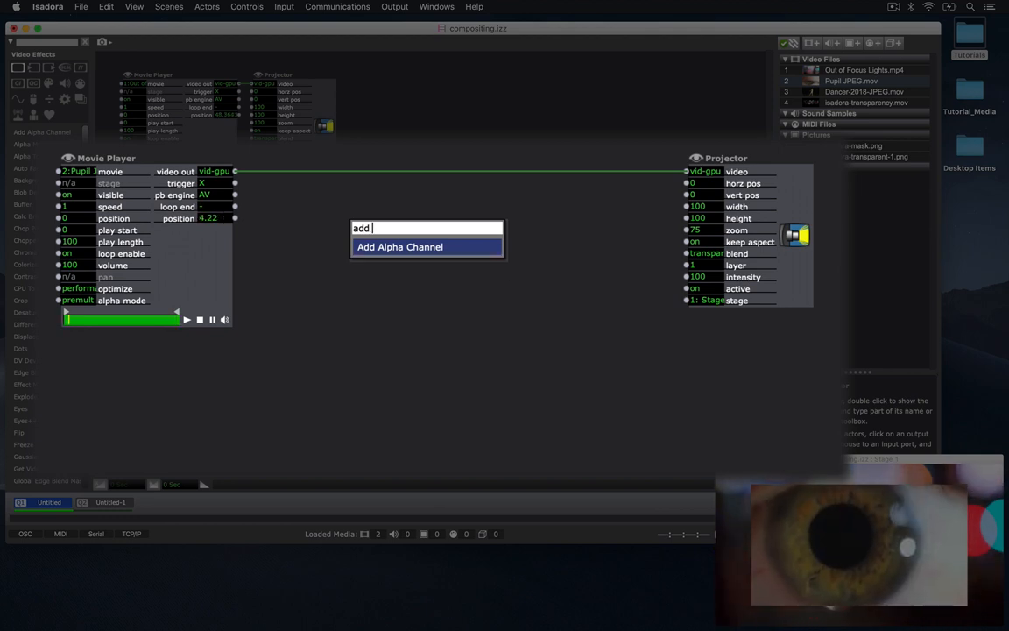
left_click(421, 249)
left_click_drag(466, 250, 498, 263)
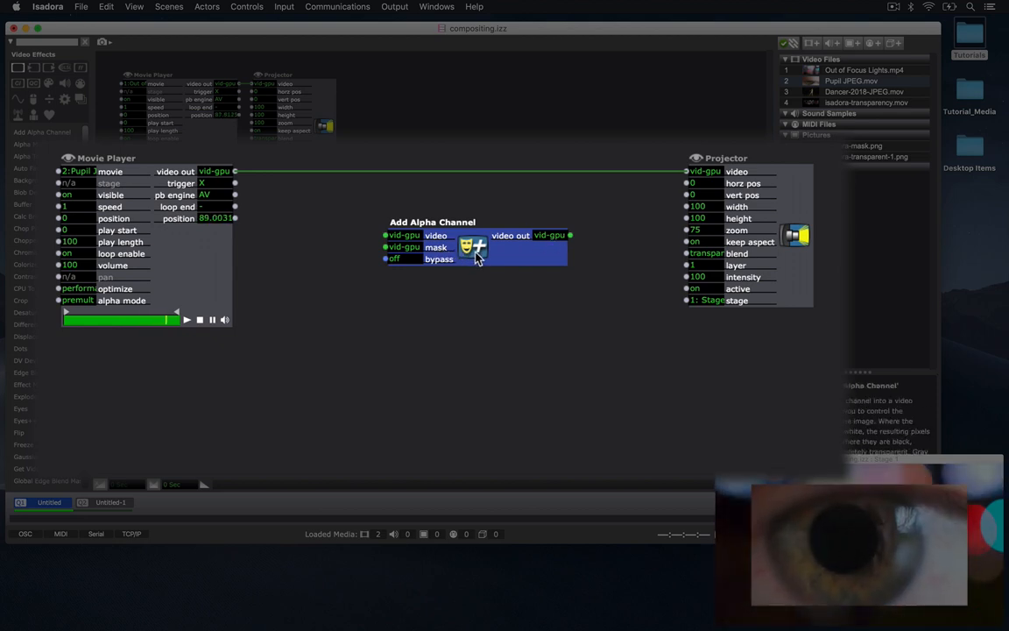
left_click_drag(485, 262, 478, 200)
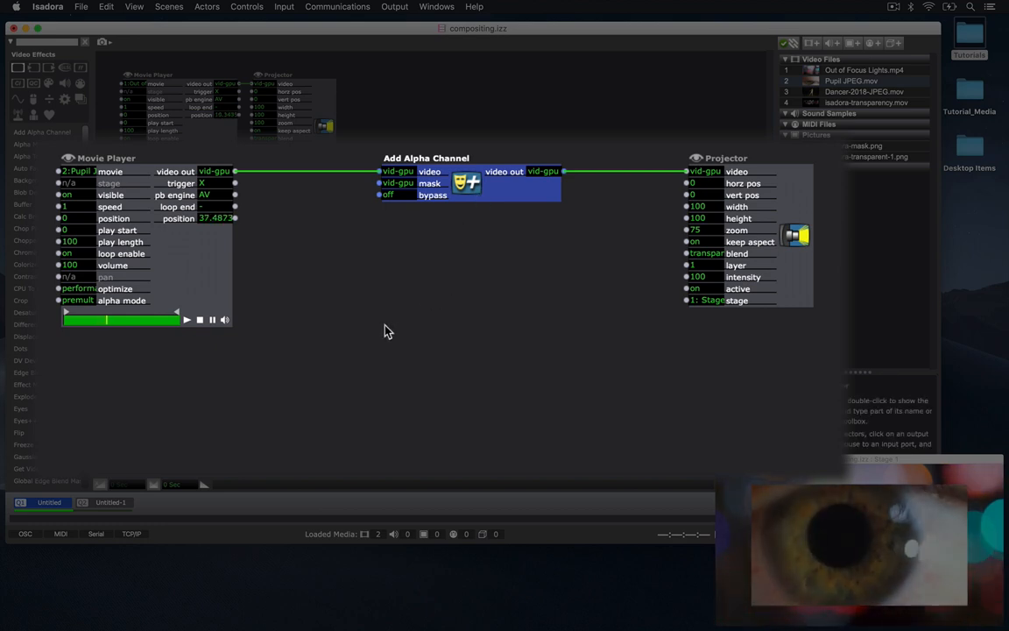
Add a Shapes actor with 32 facets below Add Alpha Channel and connect its video output to the mask input.
double_click(279, 267)
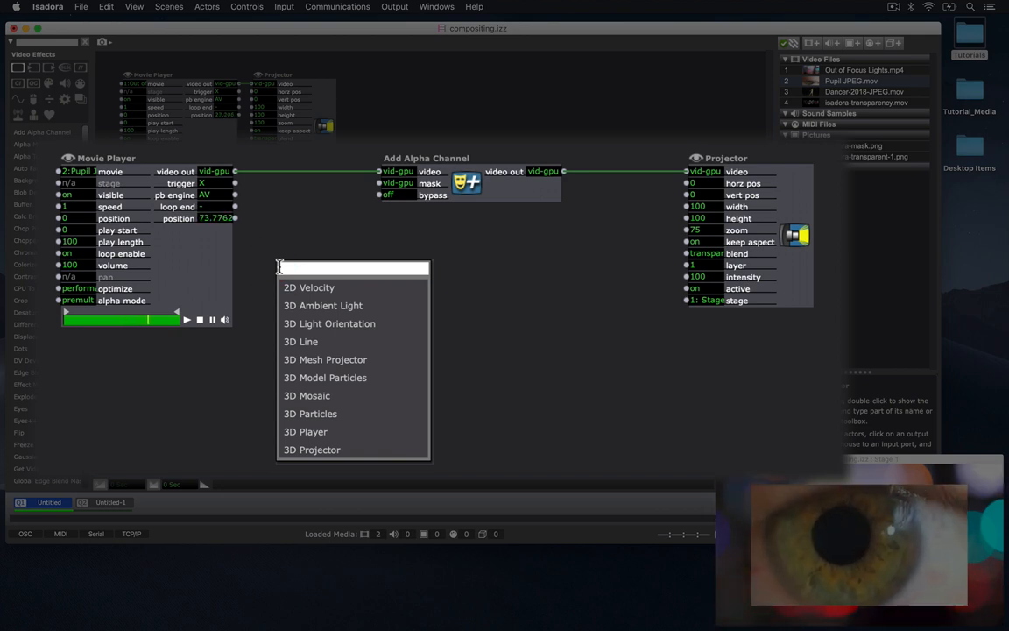
type("shape")
key("BackSpace")
key("BackSpace")
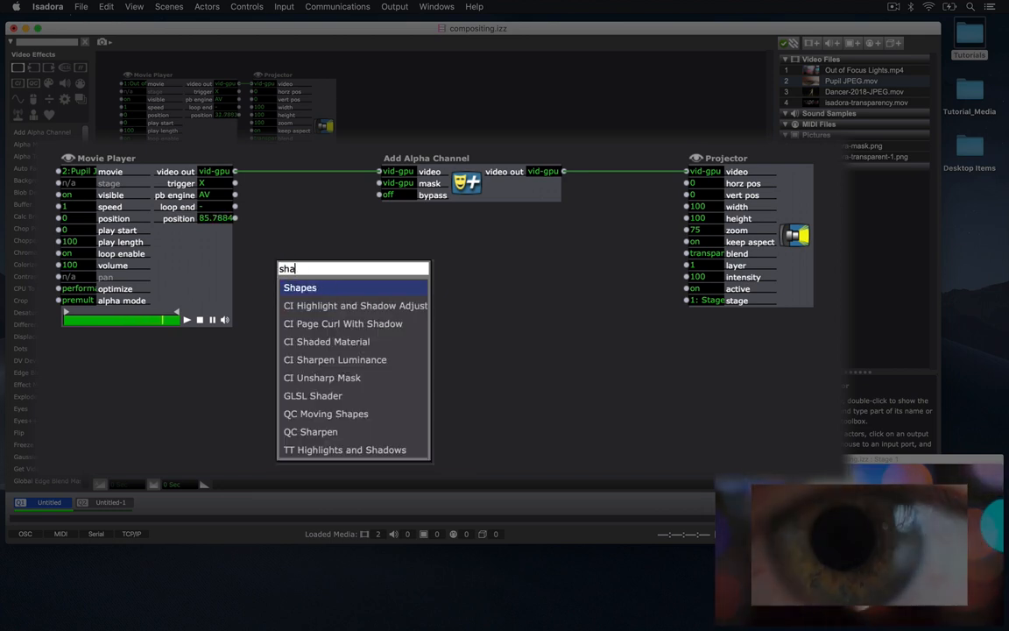
key("Return")
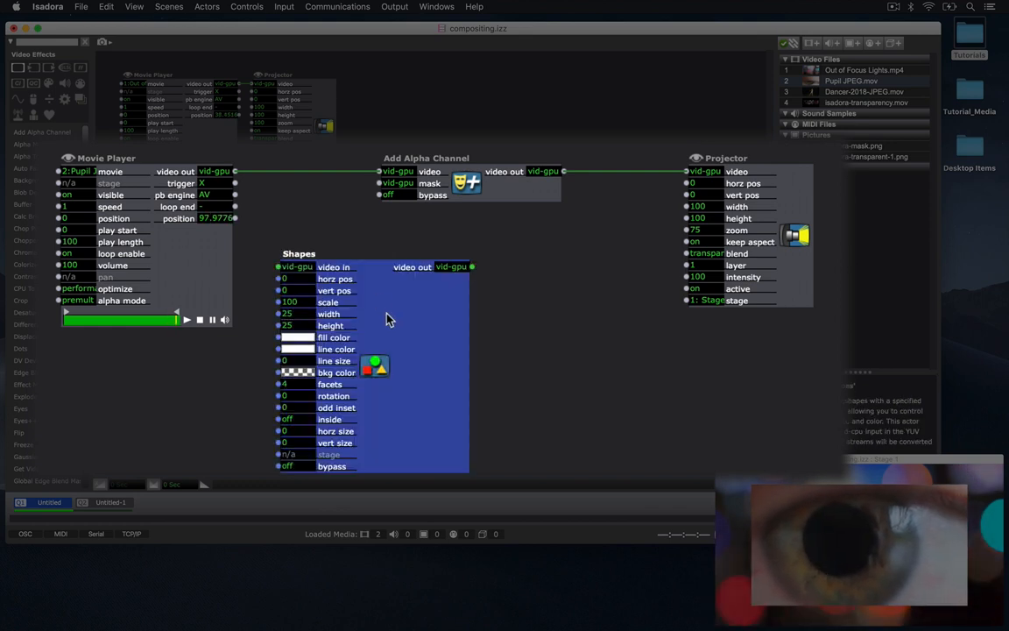
left_click_drag(423, 327, 506, 307)
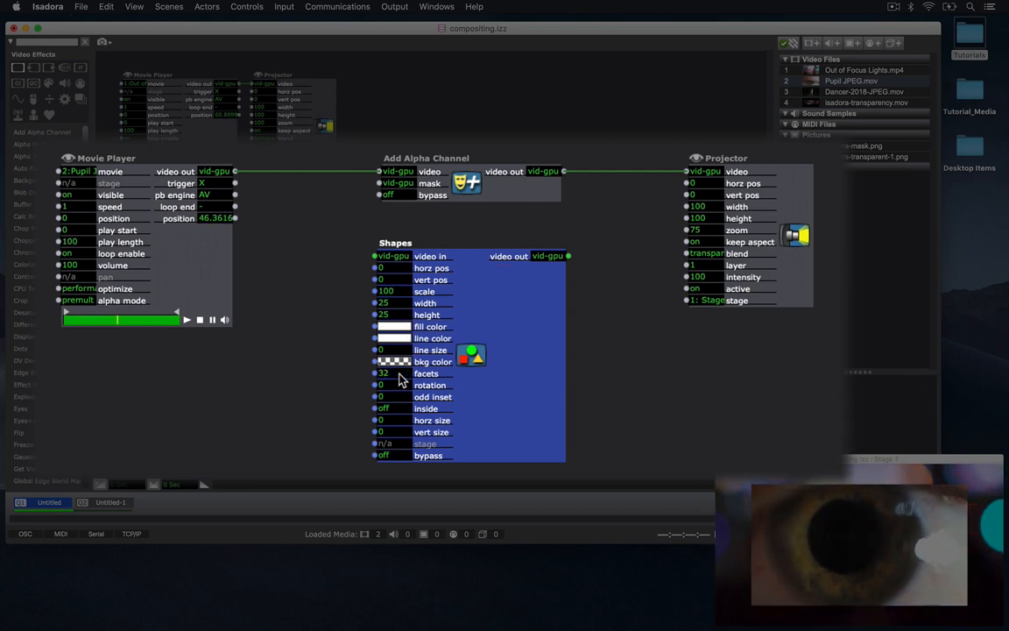
left_click(568, 257)
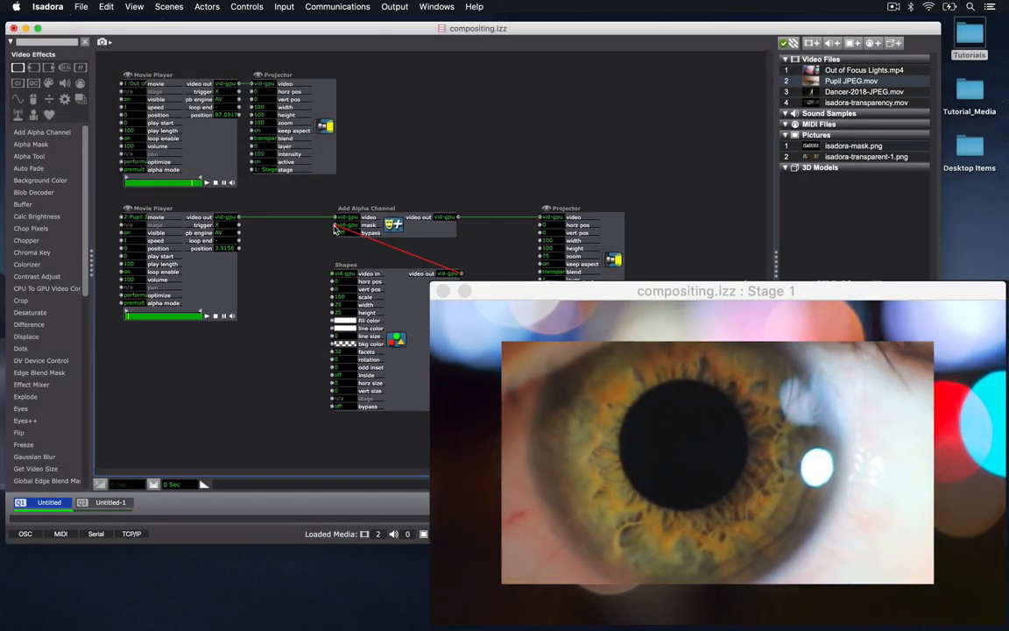
left_click(335, 226)
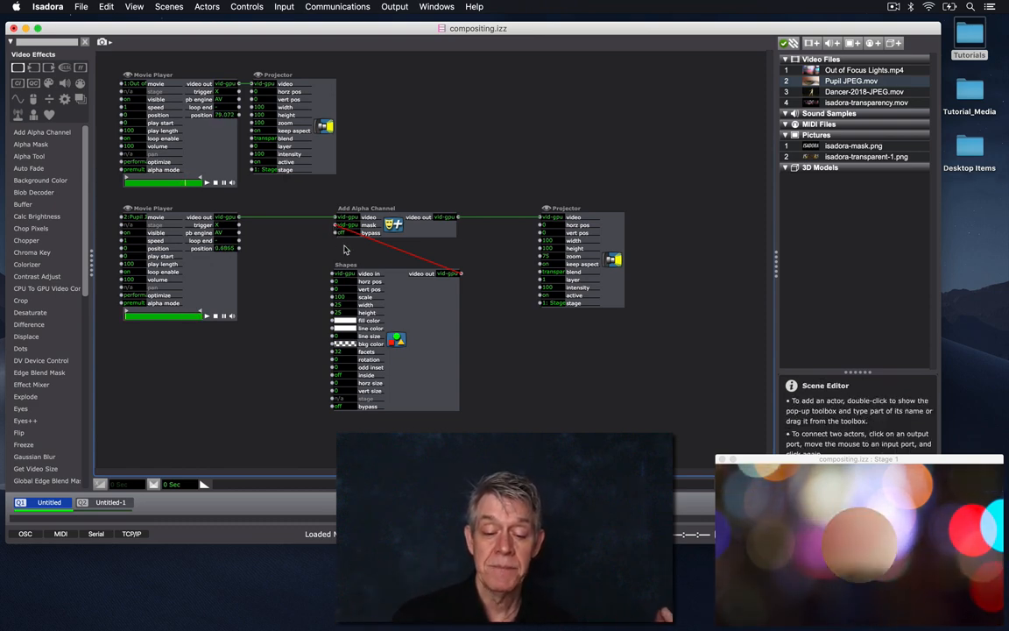
Stretch the circular mask into a flat oval by setting the Shapes width to 47.2 and height to 16.5.
left_click(348, 305)
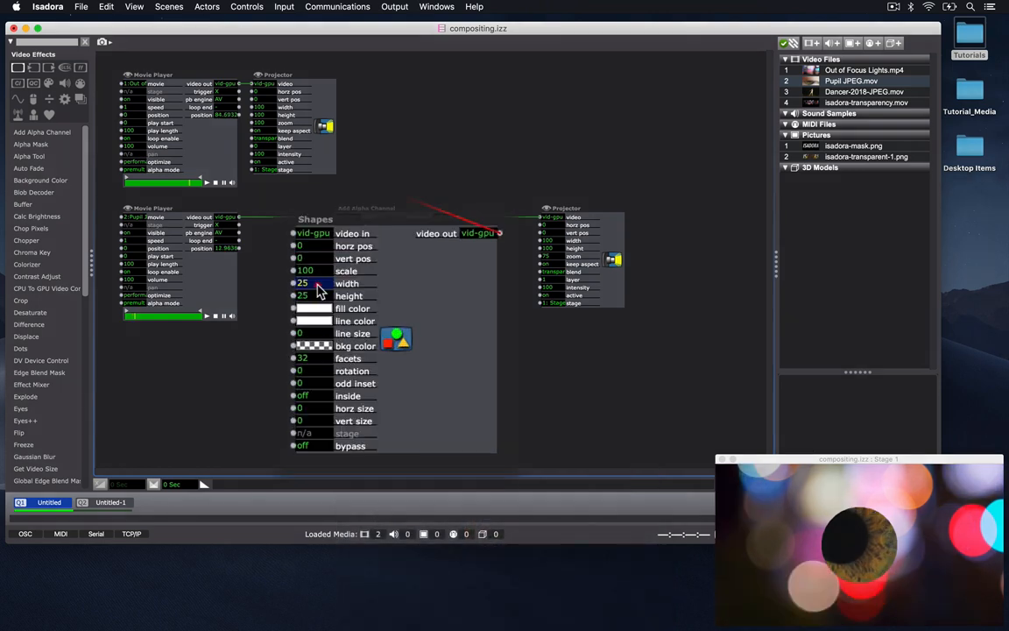
left_click_drag(318, 291, 319, 268)
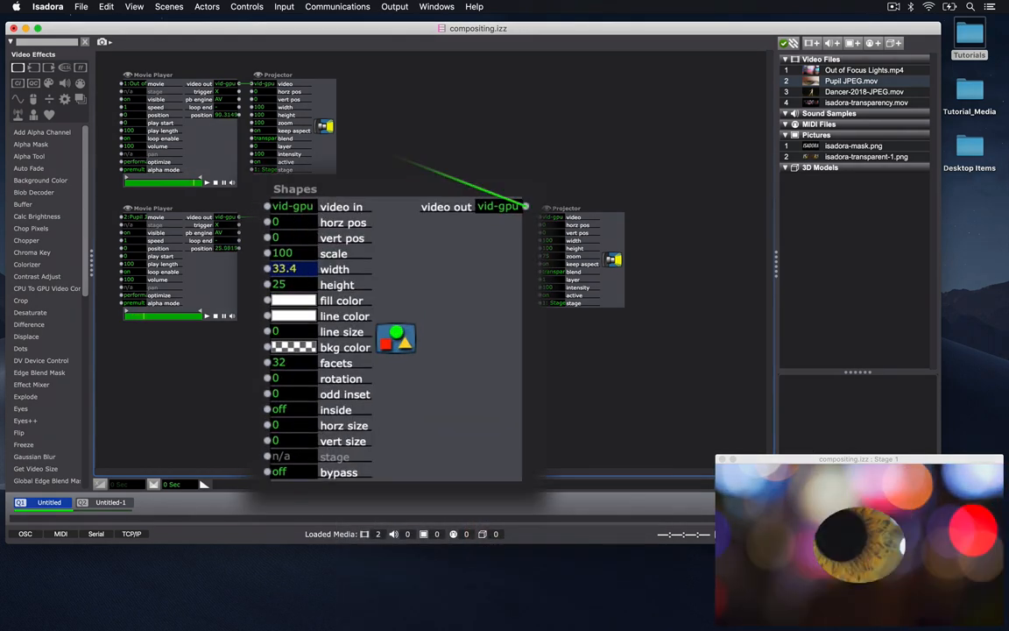
left_click_drag(384, 170, 383, 174)
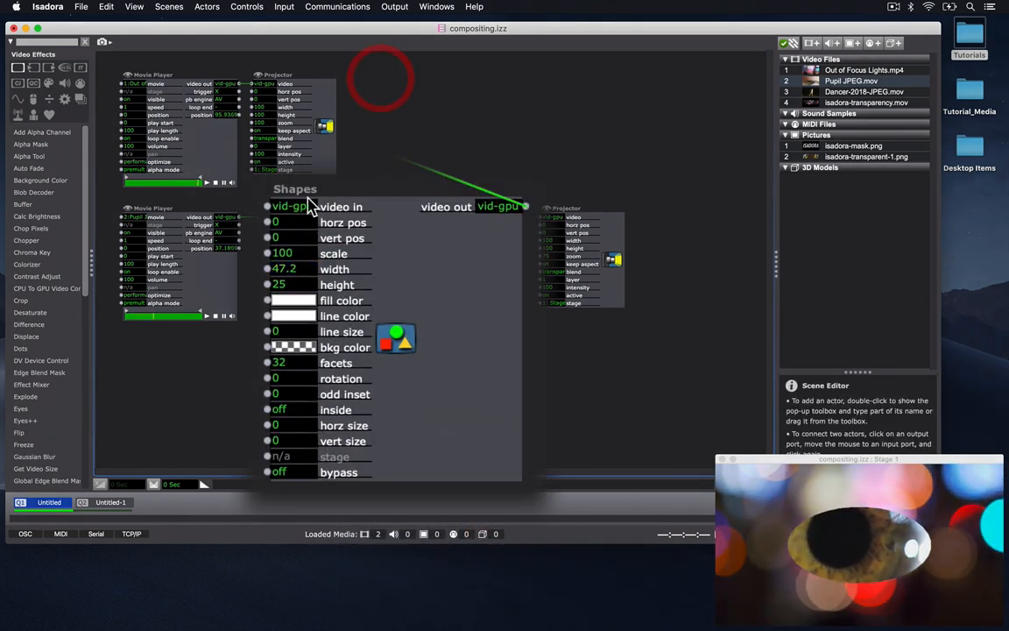
left_click_drag(304, 286, 297, 404)
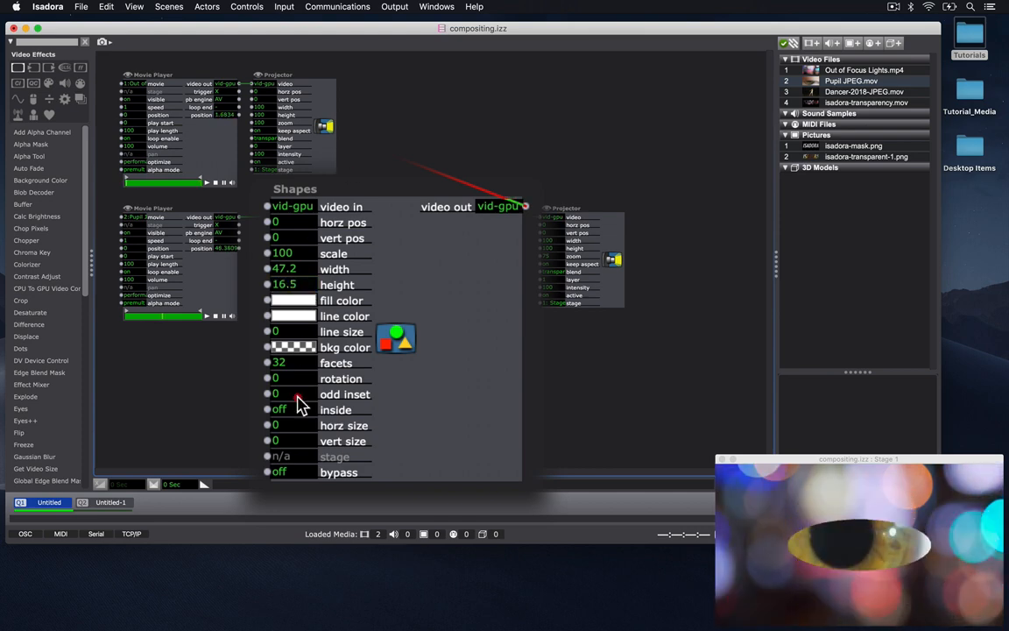
Set the Shapes actor's scale to 101.5, horizontal position to -8 and vertical position to 8.6.
mouse_move(302, 252)
left_mouse_down()
mouse_move(303, 204)
mouse_move(304, 260)
left_mouse_up()
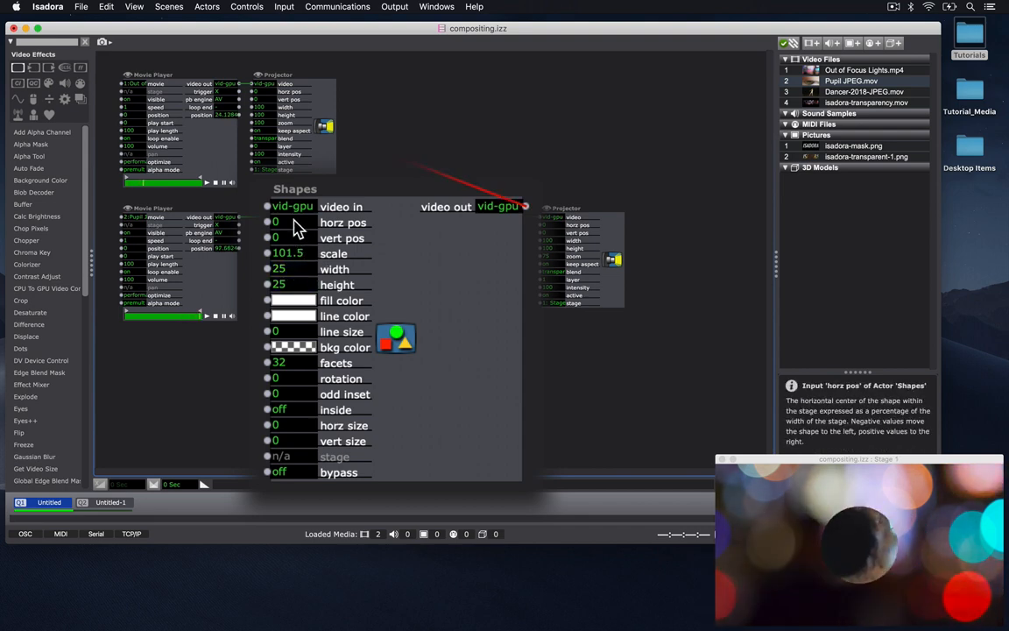
left_click_drag(296, 225, 296, 315)
left_click_drag(294, 238, 298, 191)
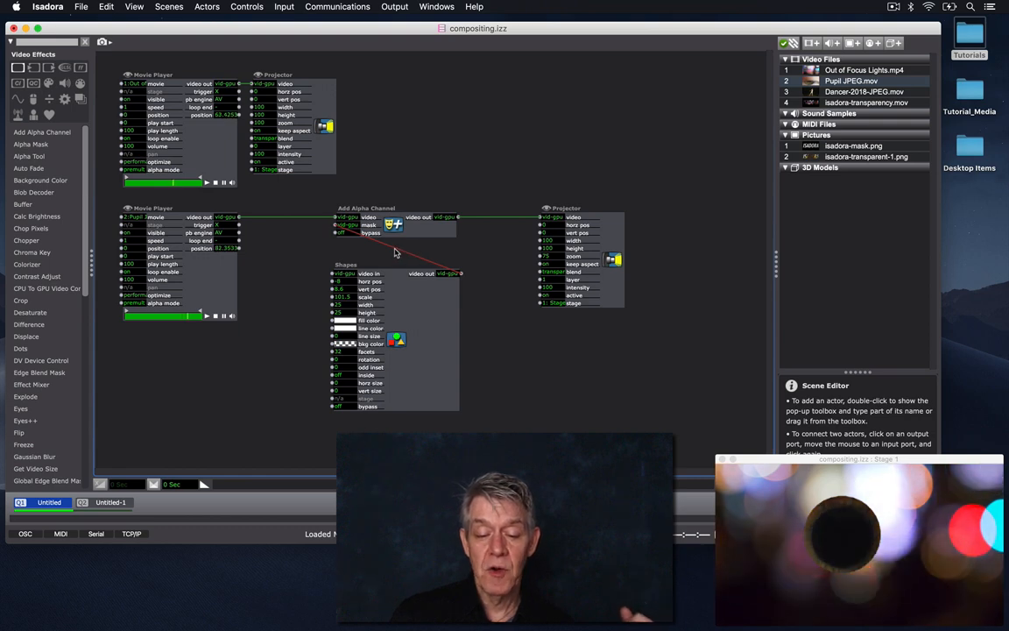
Preview the mask image carried by the link from Shapes to Add Alpha Channel, and delete the Shapes actor.
mouse_move(394, 252)
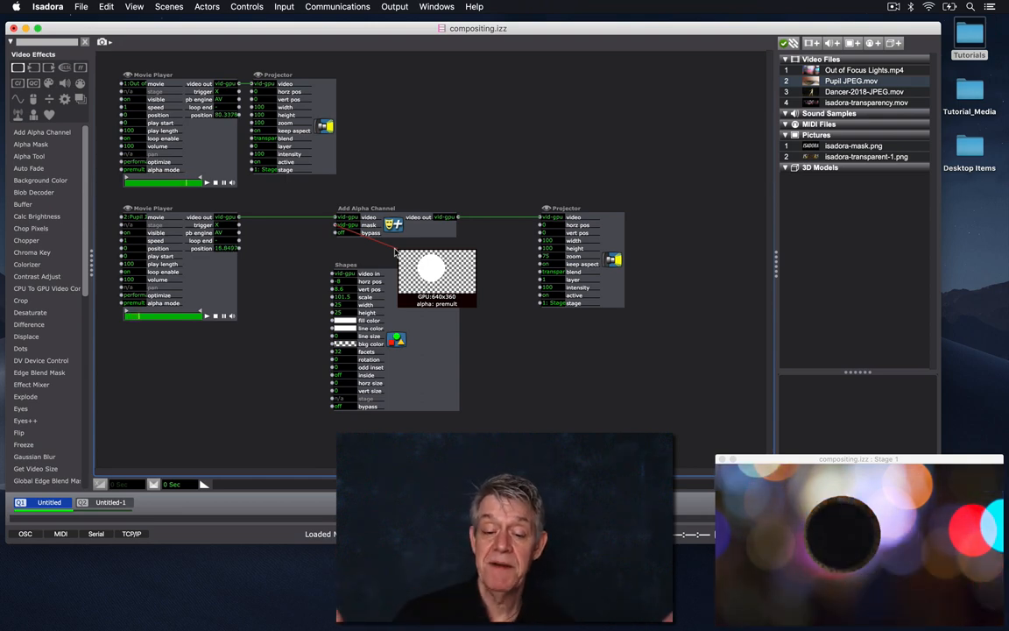
left_click(461, 273)
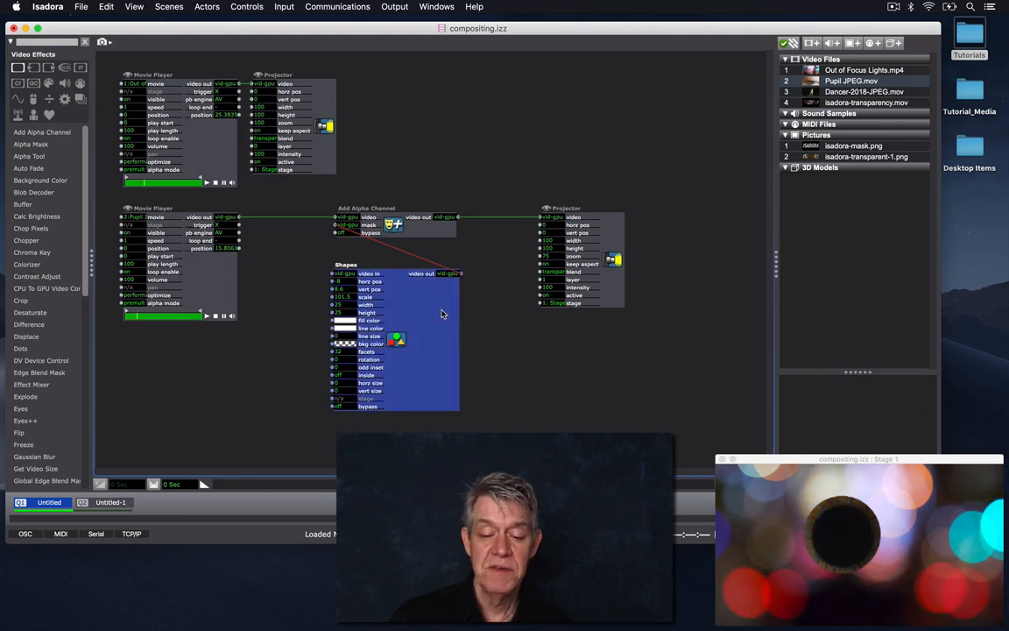
key("Delete")
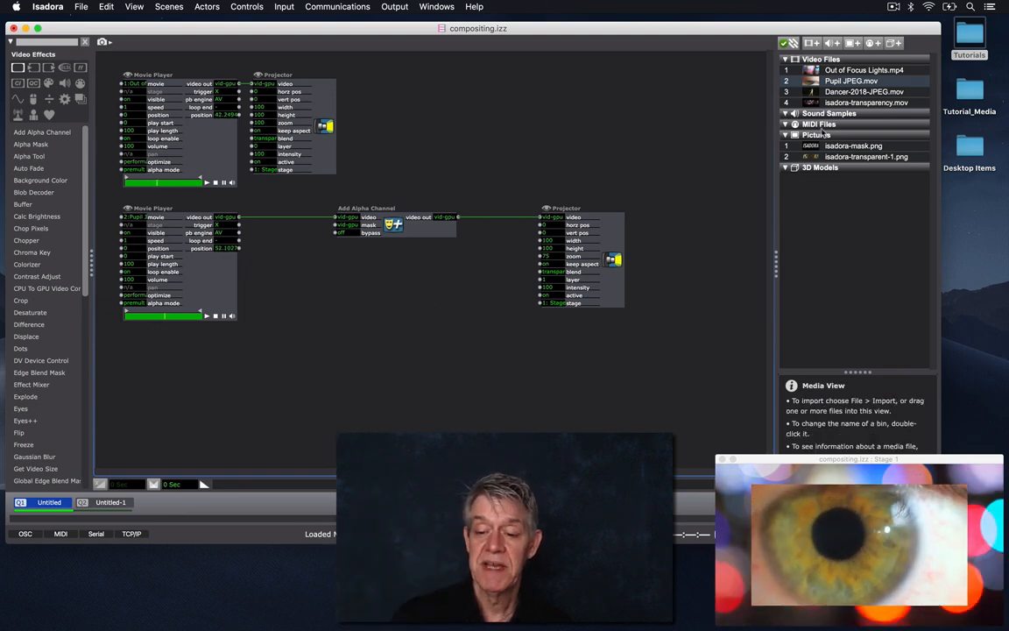
Place isadora-mask.png in the scene, delete the Projector attached to it, and position its Picture Player below Add Alpha Channel.
left_click_drag(832, 149, 275, 289)
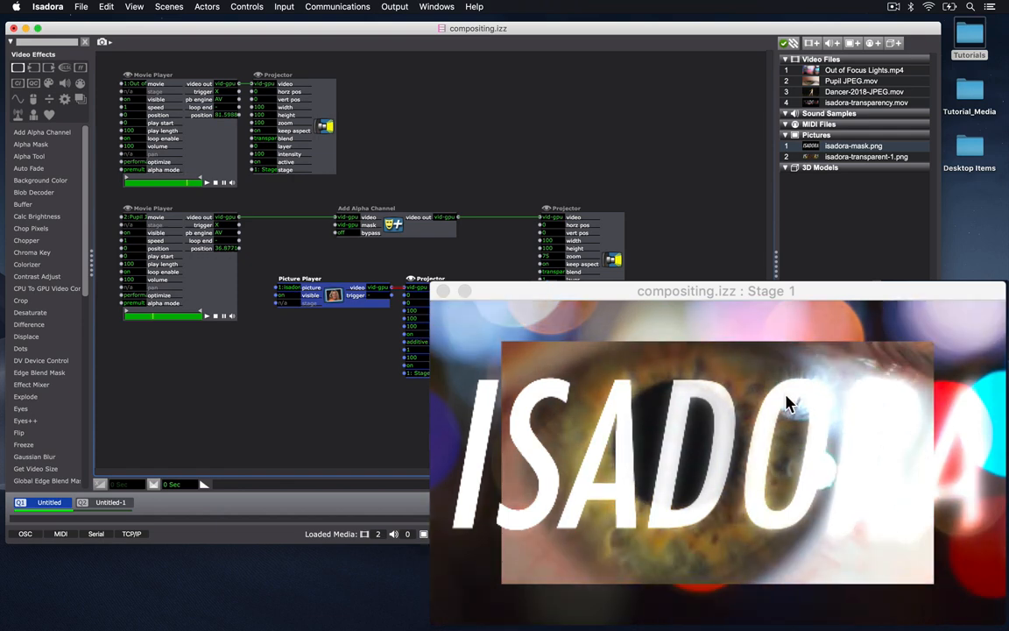
left_click(563, 392)
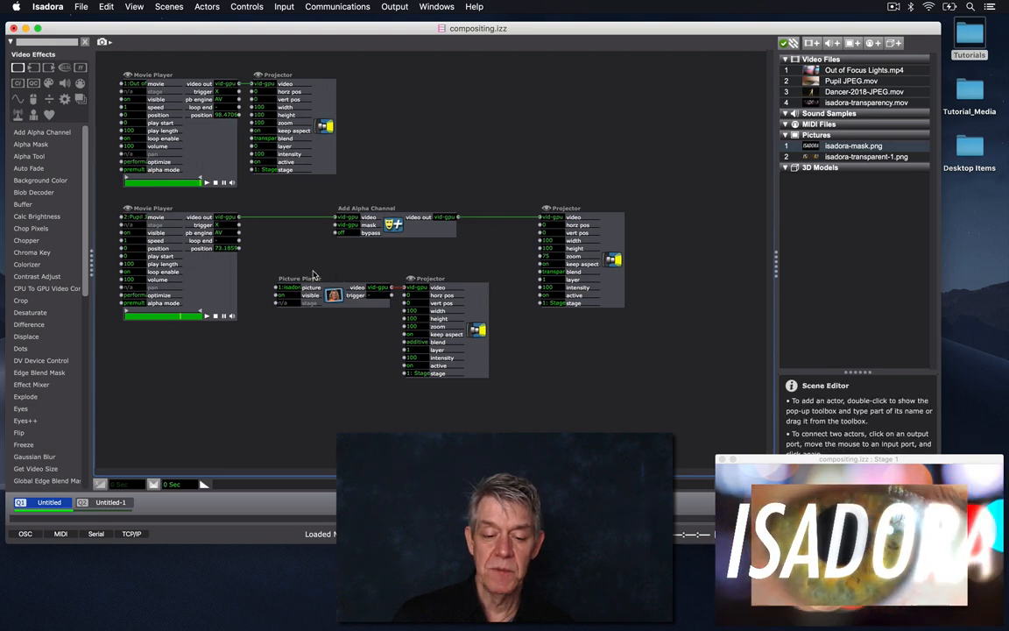
left_click(453, 317)
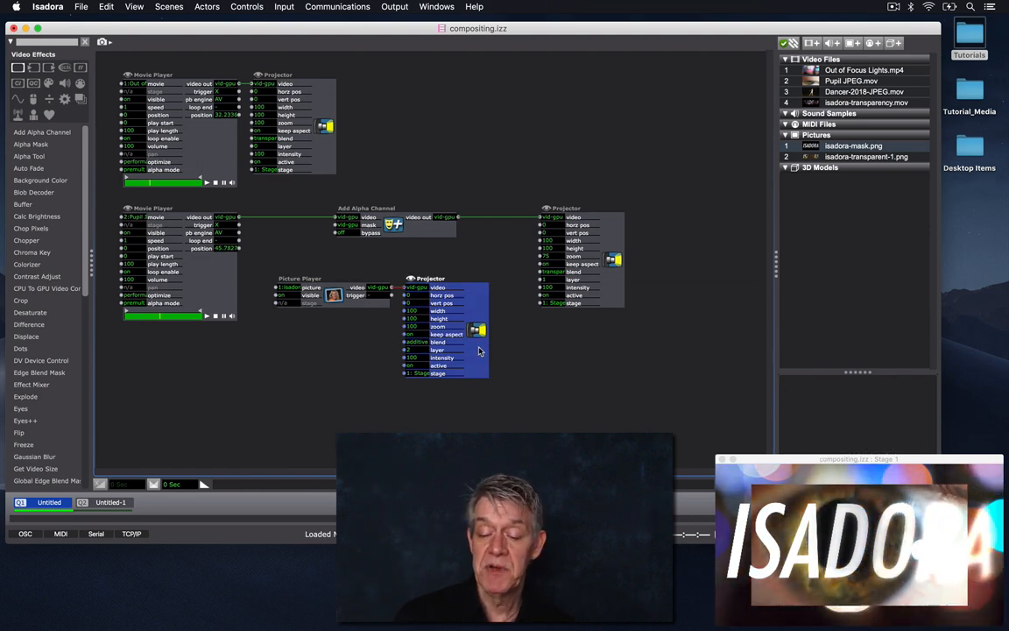
key("Delete")
left_click_drag(339, 297, 368, 308)
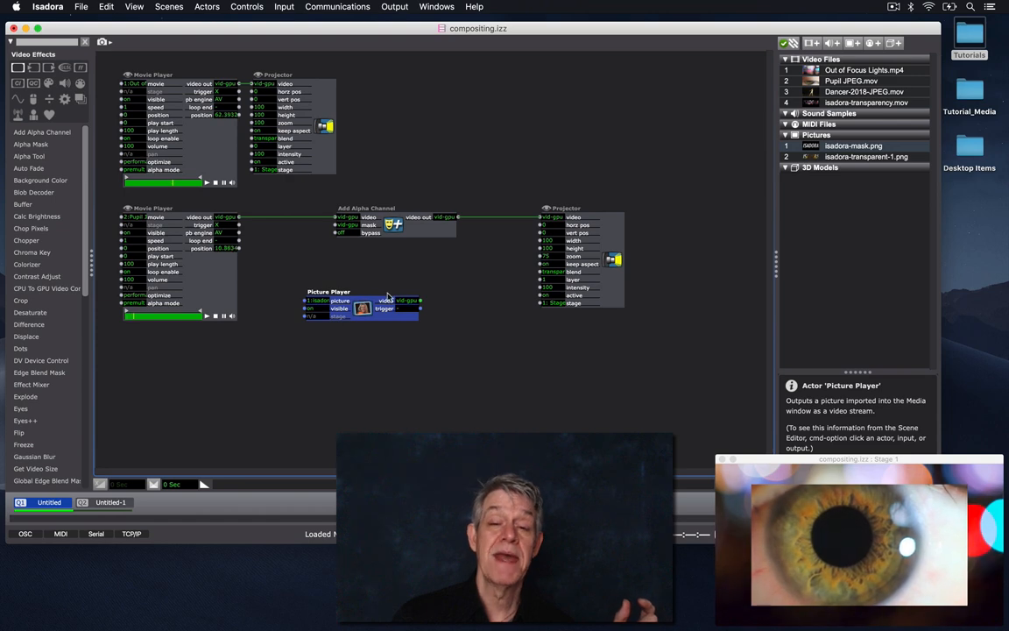
Connect the Picture Player's video output to the Add Alpha Channel's mask input and preview the image on the link.
left_click(421, 302)
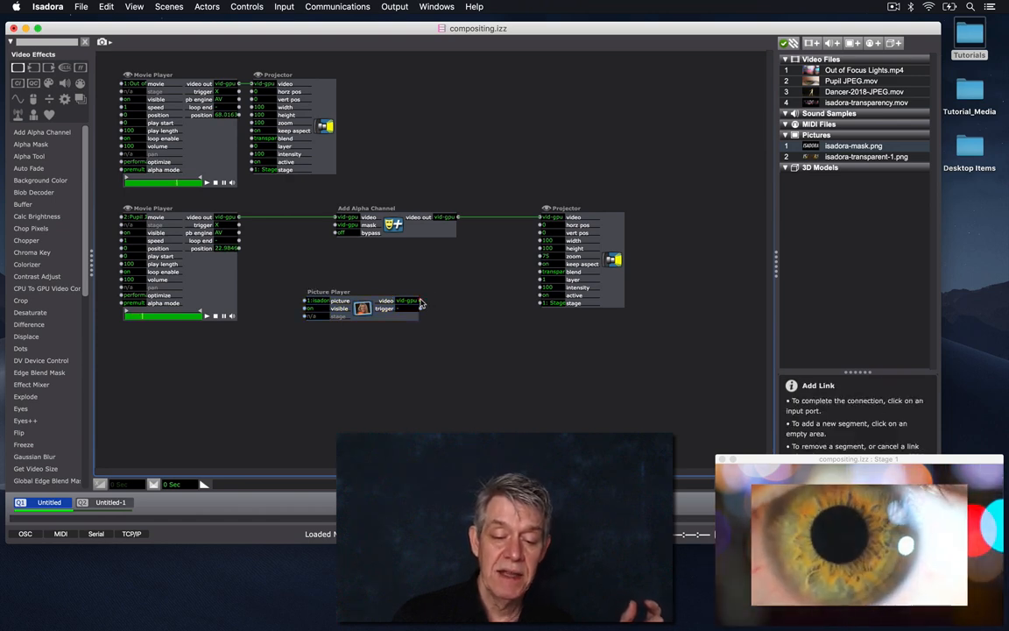
left_click(335, 227)
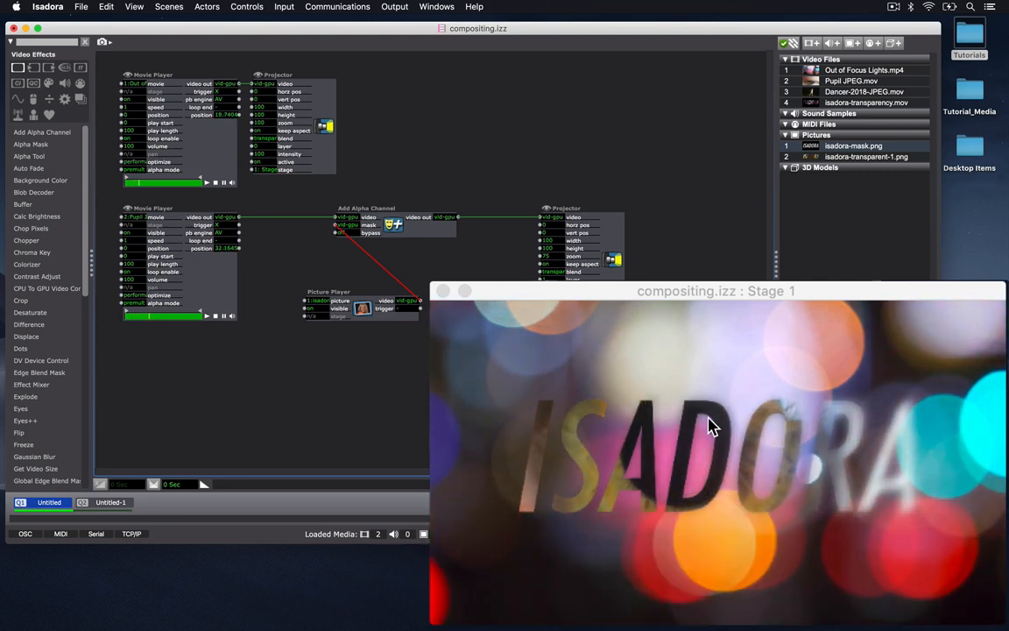
left_click(604, 427)
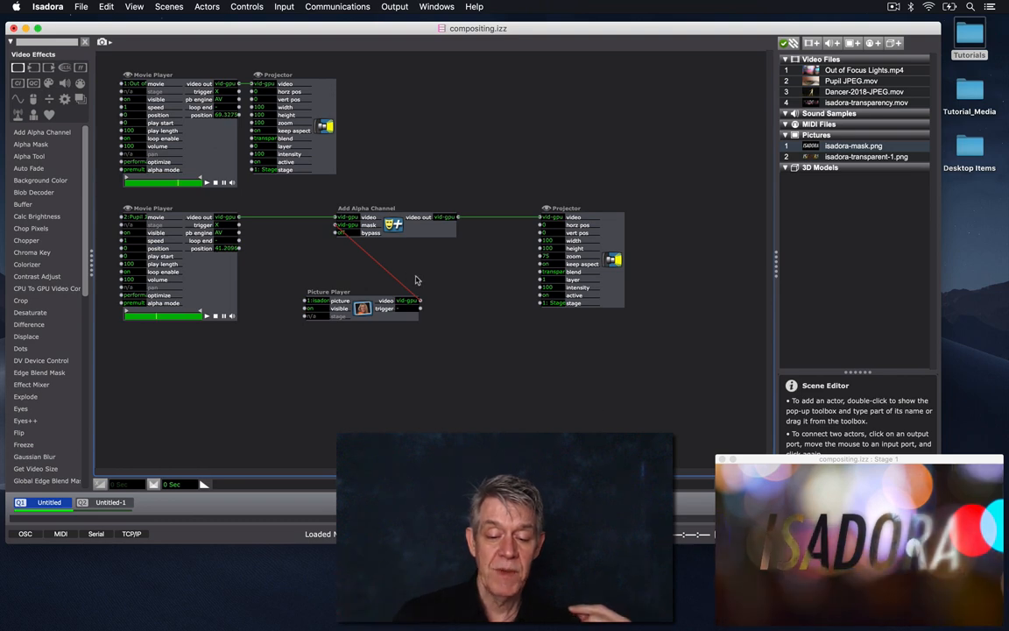
mouse_move(376, 265)
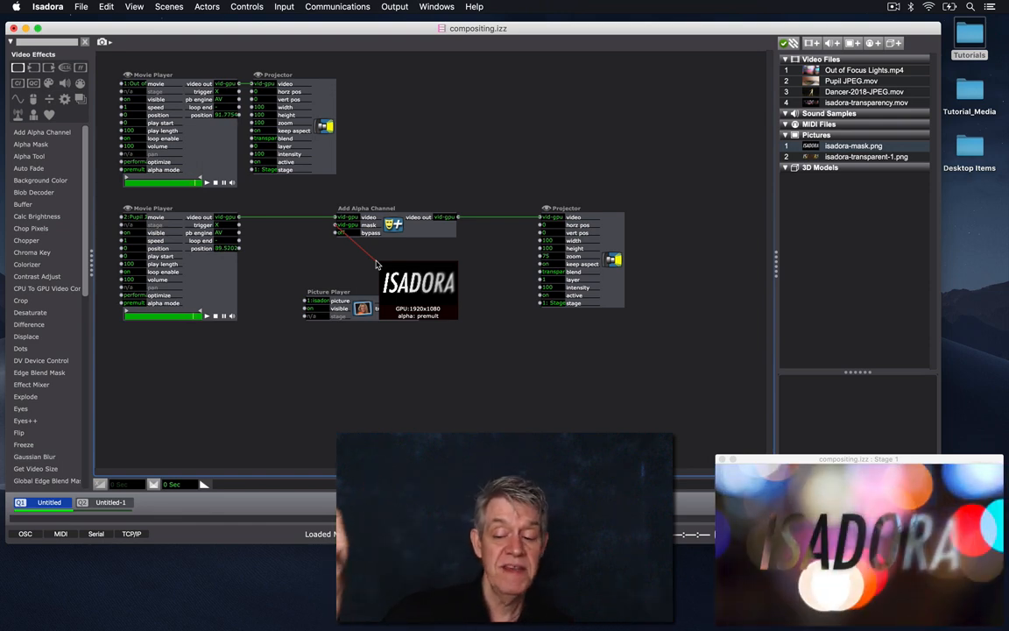
Set the zoom of the pupil movie's Projector to 100.
left_click_drag(377, 264, 420, 300)
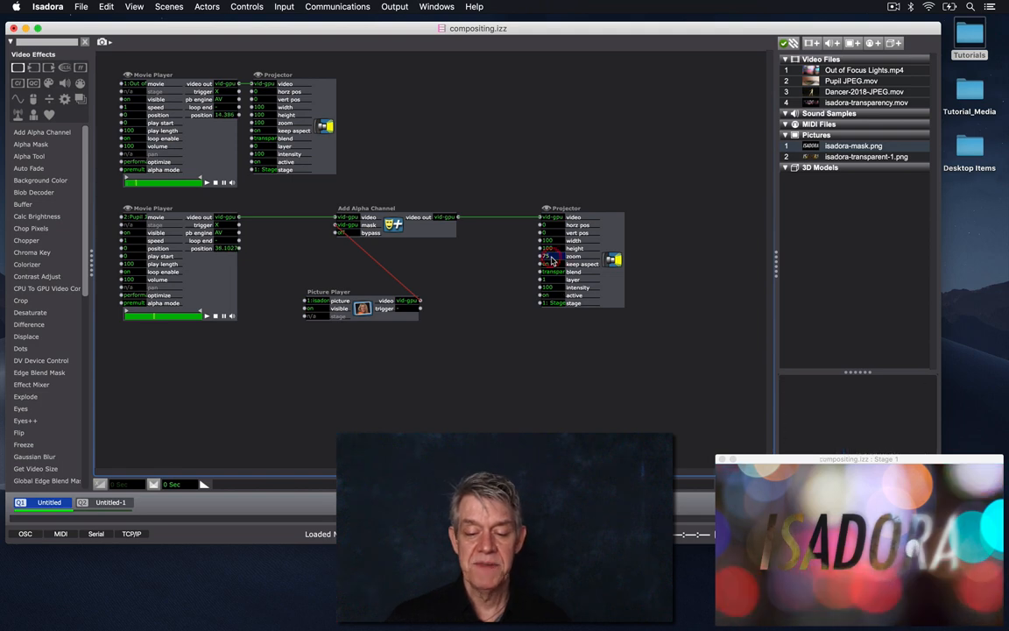
type("00")
key("Return")
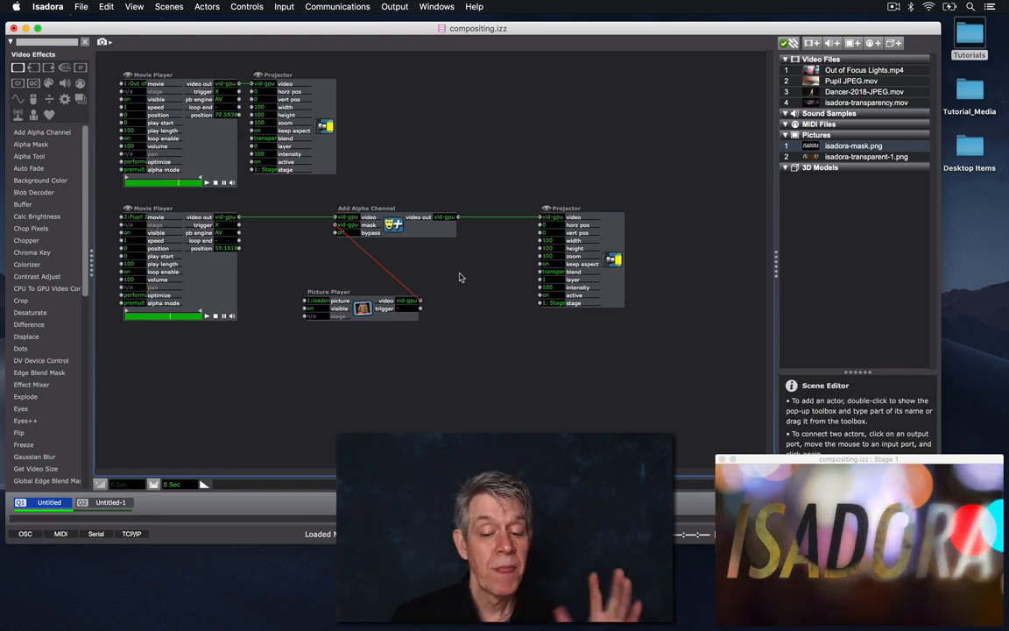
Delete the Picture Player feeding the mask and add a Movie Player below the pupil movie's player in its place.
left_click(378, 310)
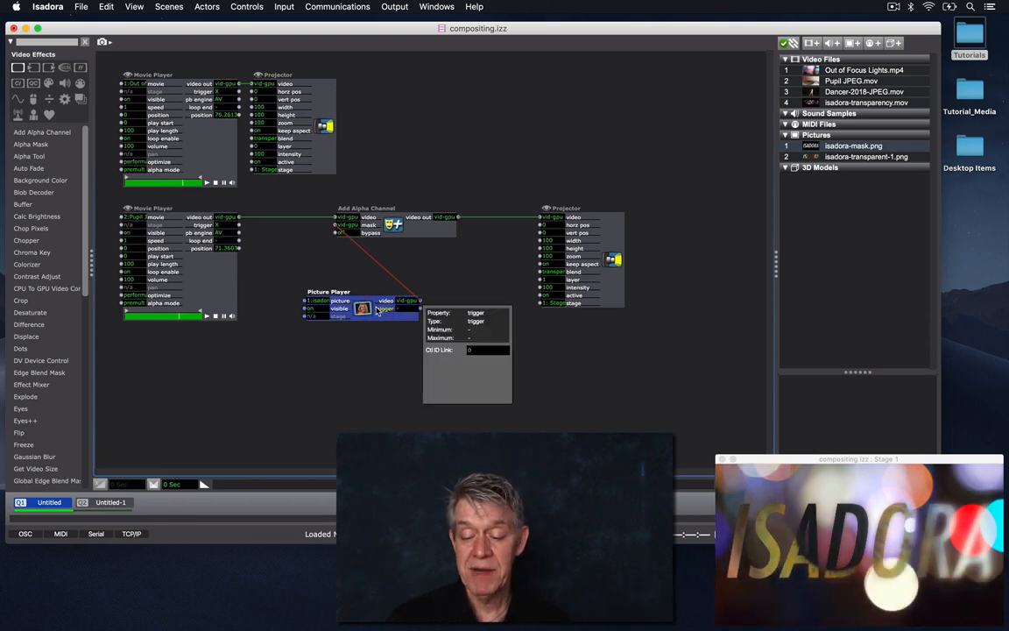
key("Delete")
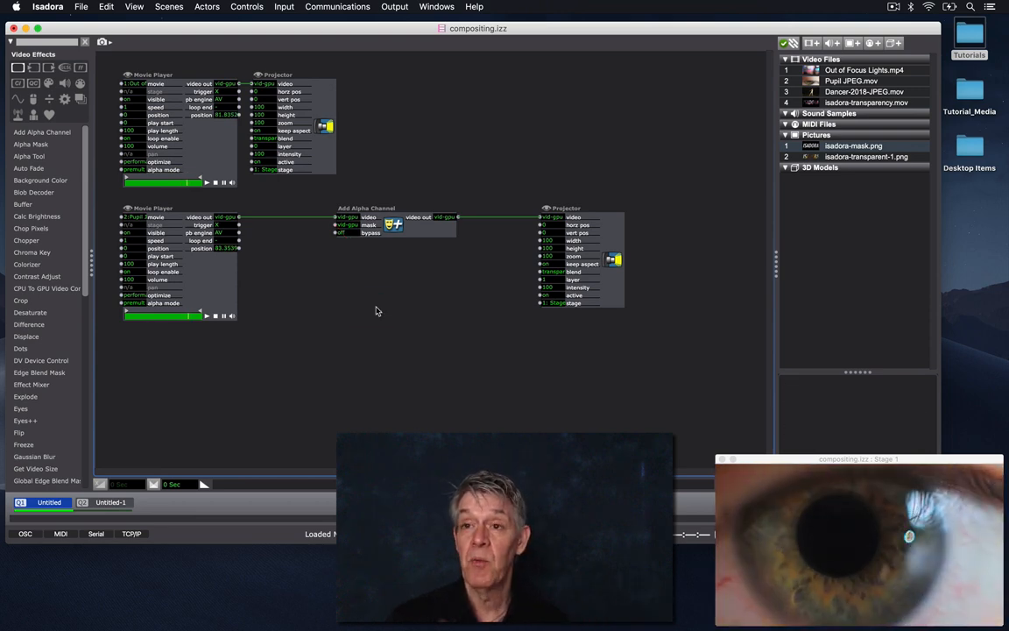
double_click(221, 350)
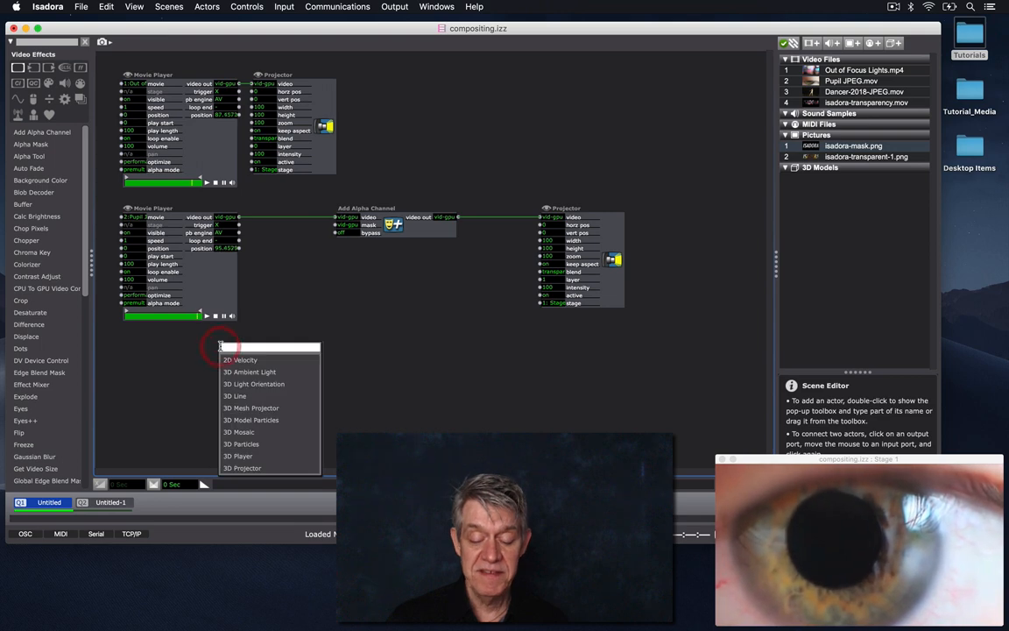
type("movi")
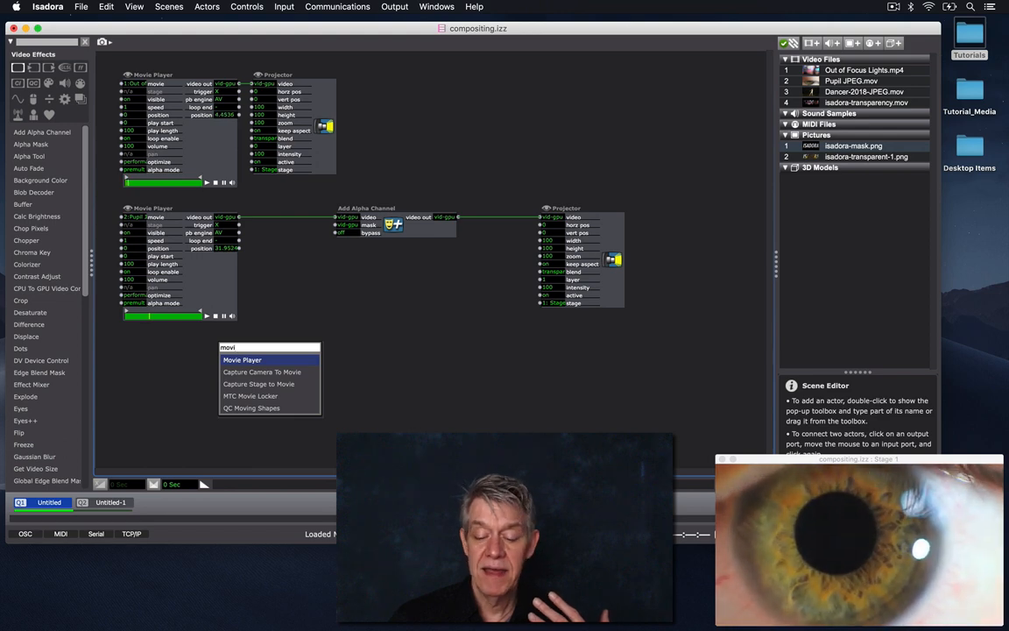
key("Return")
left_click_drag(282, 398, 195, 401)
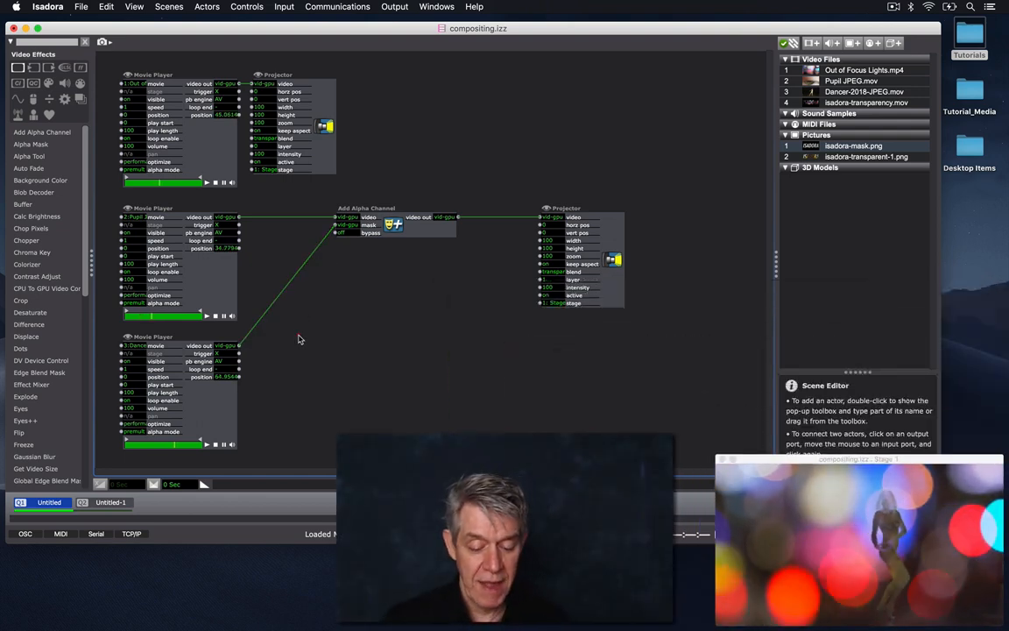
Undo the Movie Player changes until the Picture Player feeds the Add Alpha Channel mask again.
key("super+z")
key("super+z")
key("super+z")
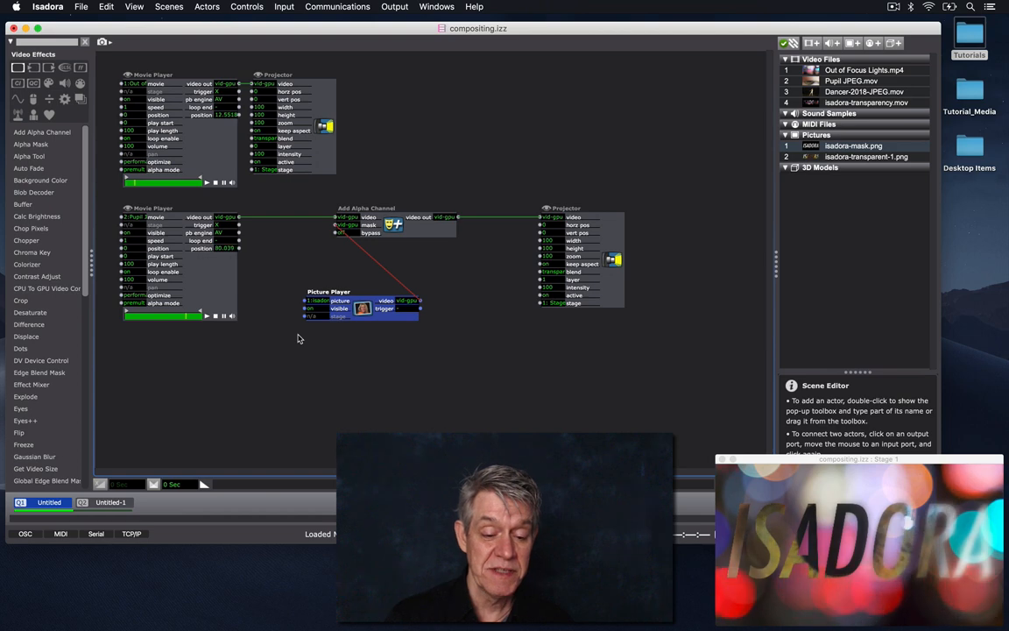
Insert a new empty scene after the scene Untitled-1.
left_click(143, 507)
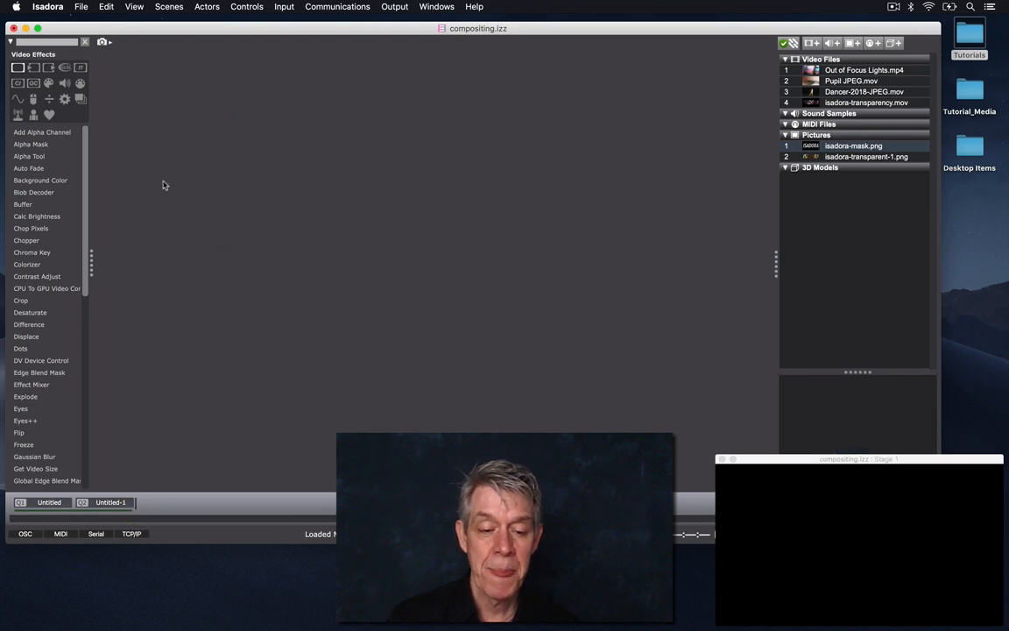
left_click(174, 6)
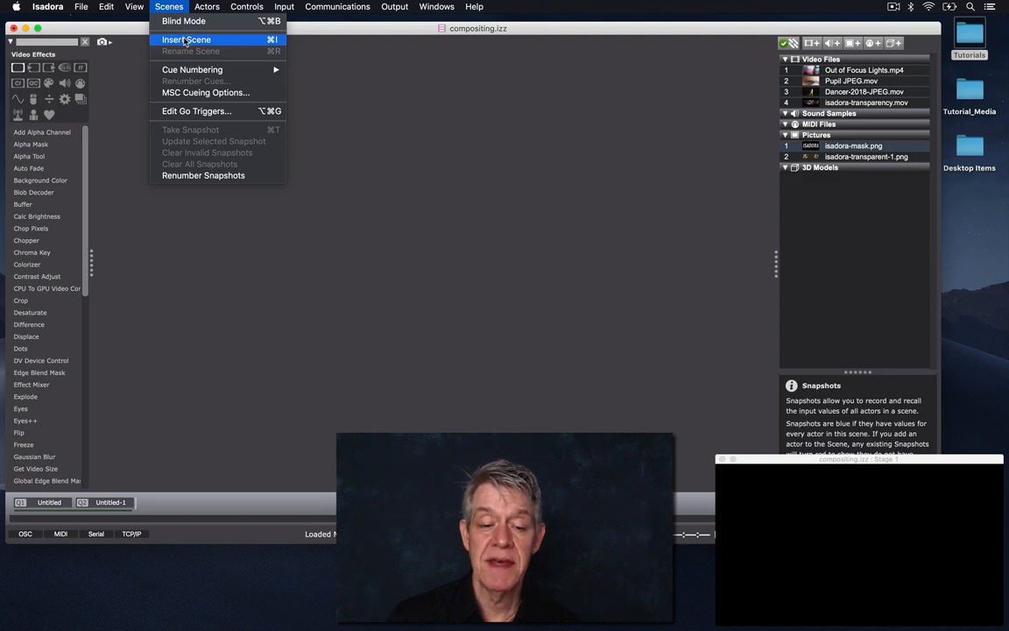
left_click(186, 40)
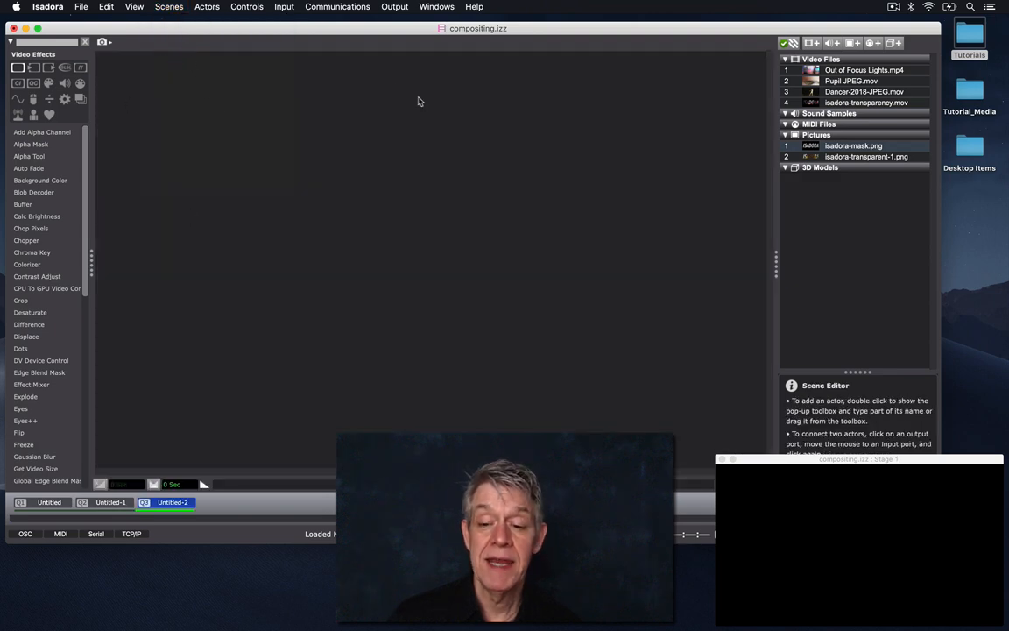
Place Out of Focus Lights.mp4 in the new scene and set its Projector's blend mode to transparent.
left_click(817, 72)
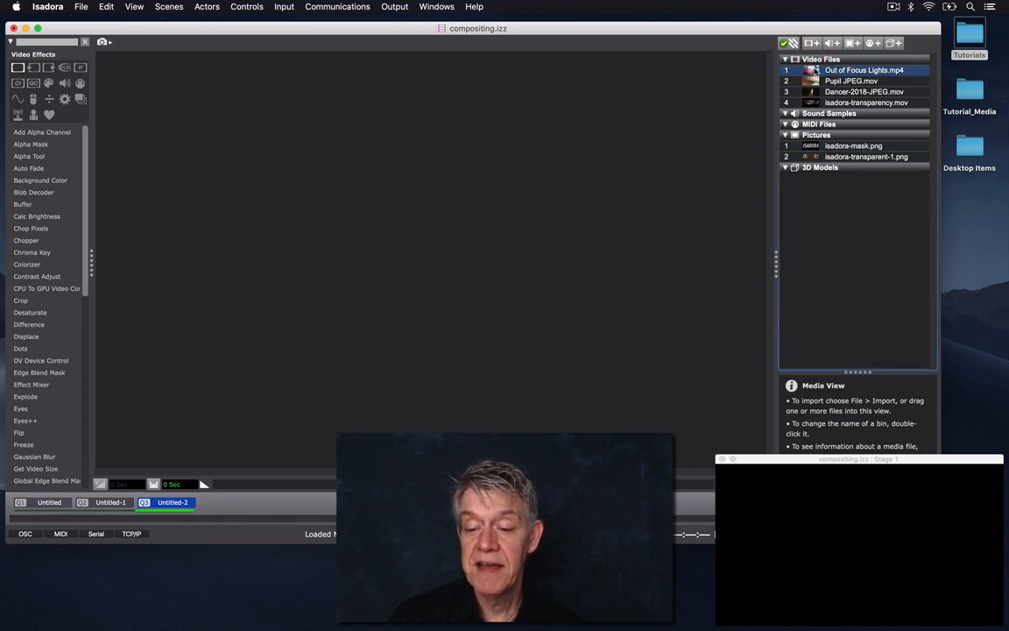
left_click_drag(817, 72, 125, 84)
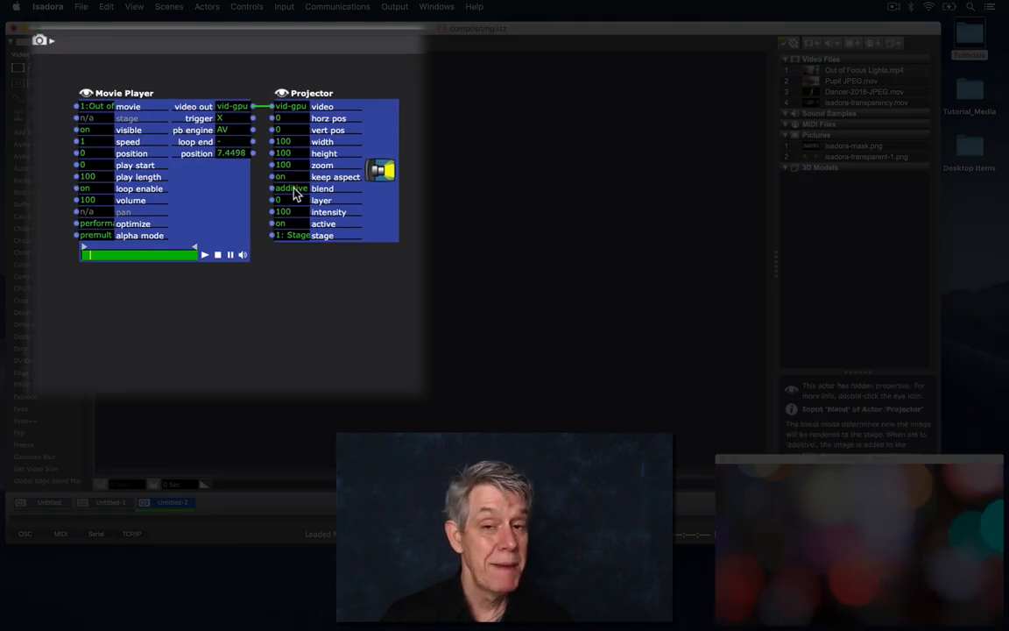
left_click(272, 141)
type("transpar")
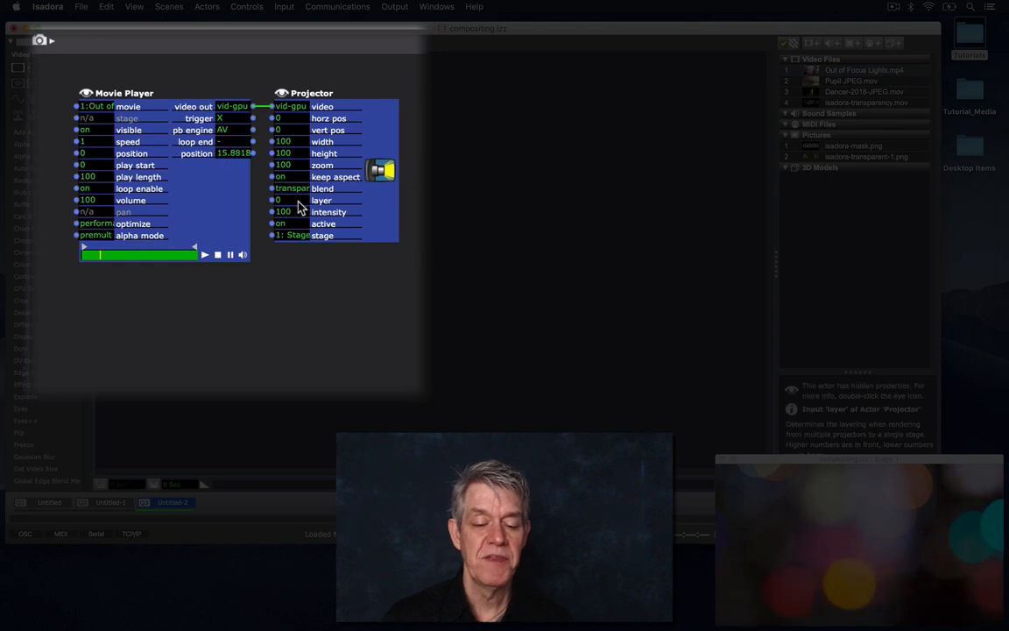
Set the layer of the Out of Focus Lights Projector to -1.
left_click(287, 201)
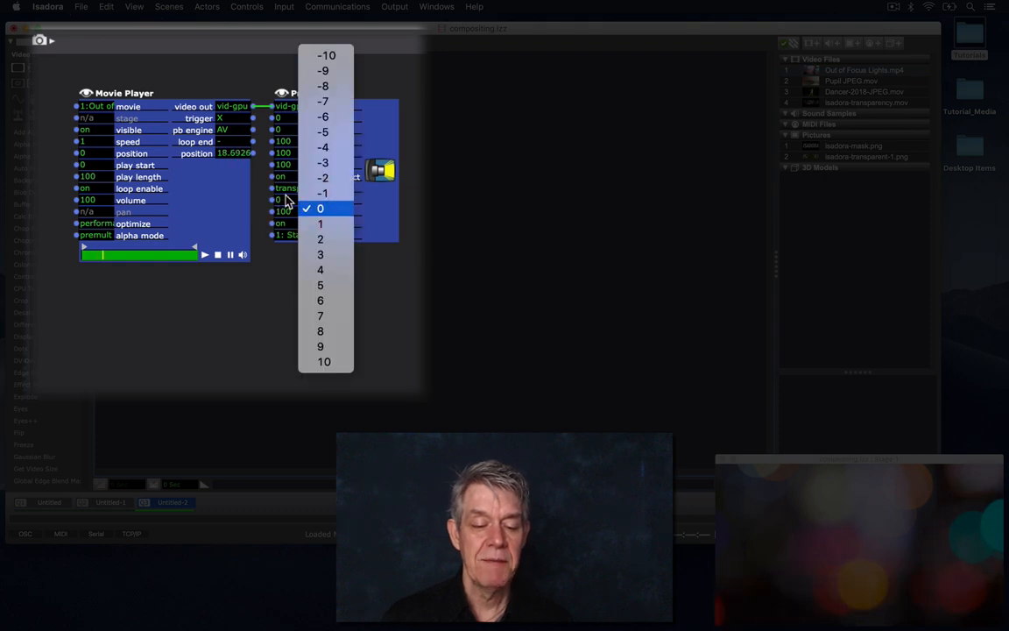
left_click(285, 198)
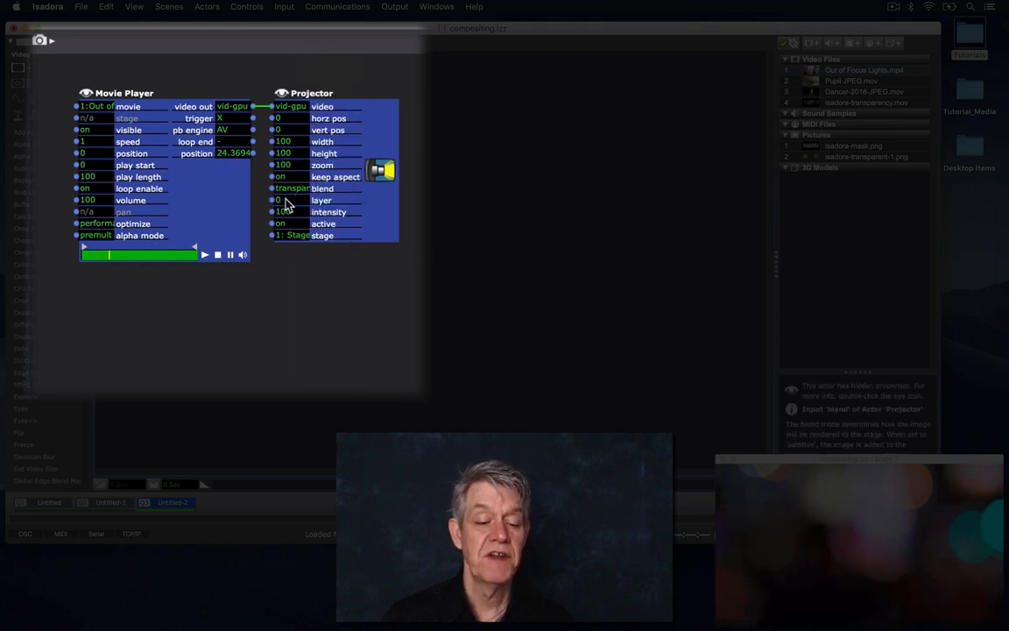
left_click(285, 202)
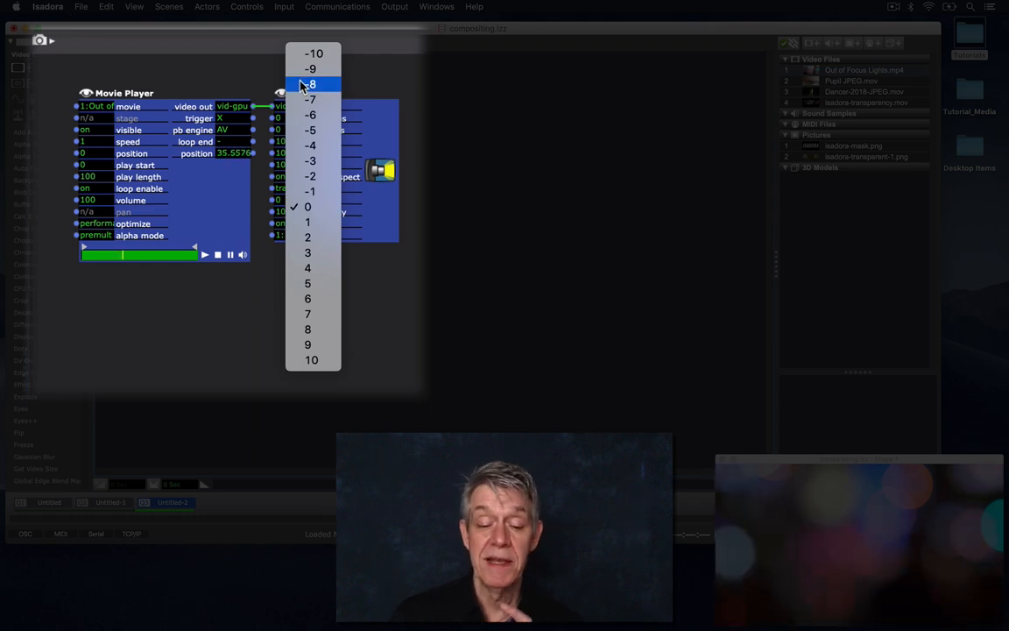
left_click(321, 194)
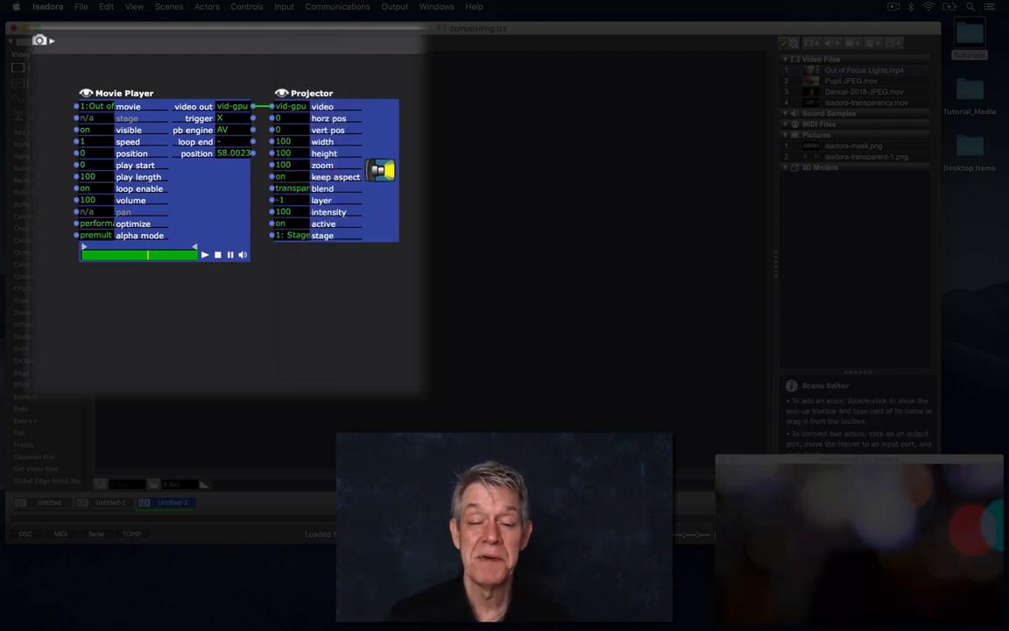
left_click(301, 206)
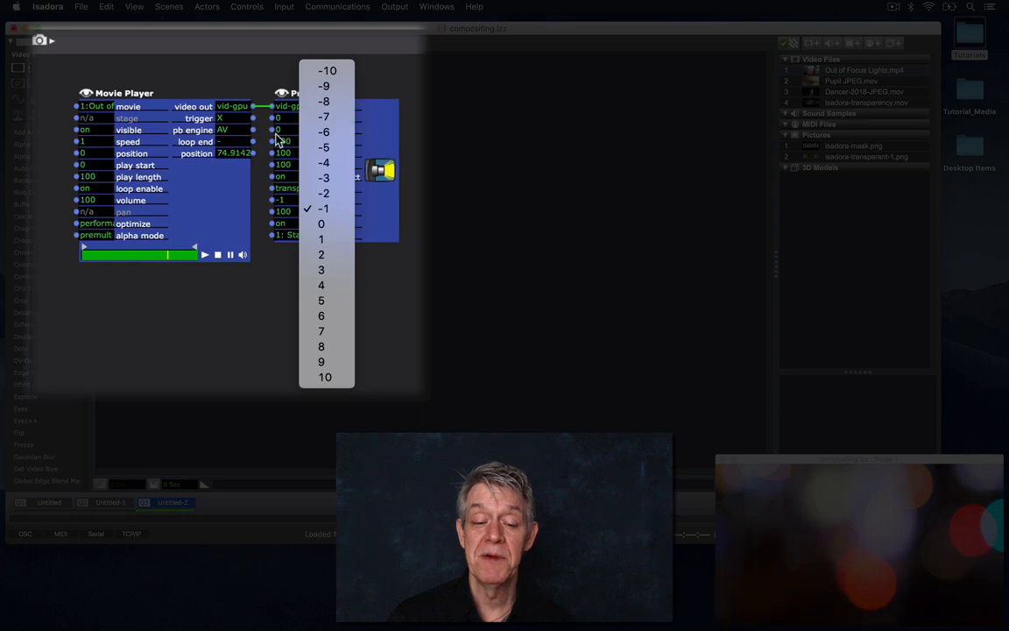
left_click(375, 173)
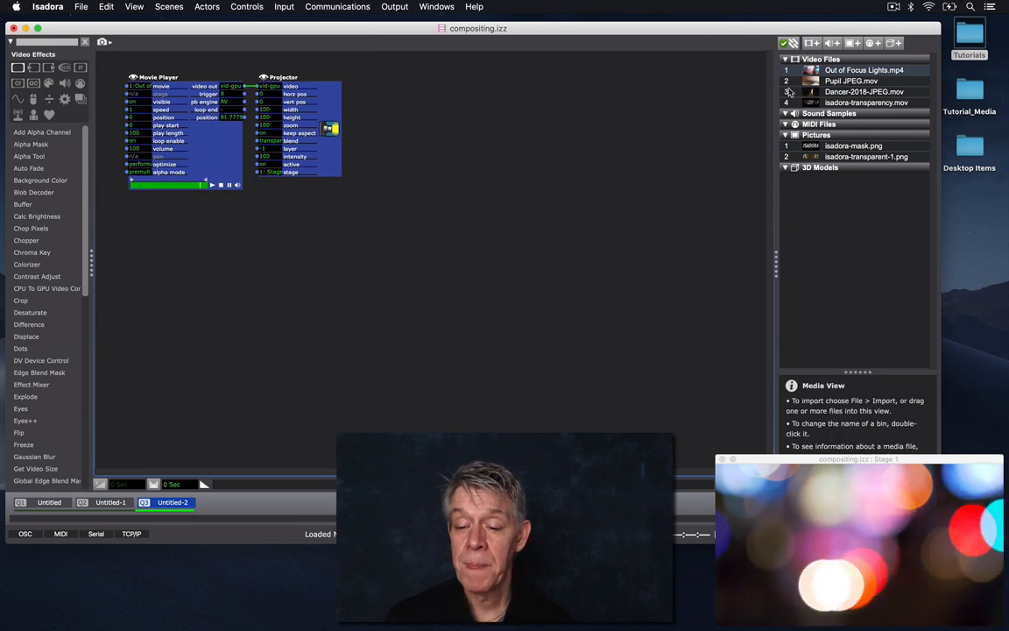
Place isadora-transparent-1.png below the lights movie's actors and set its Projector's blend mode to transparent.
left_click(865, 157)
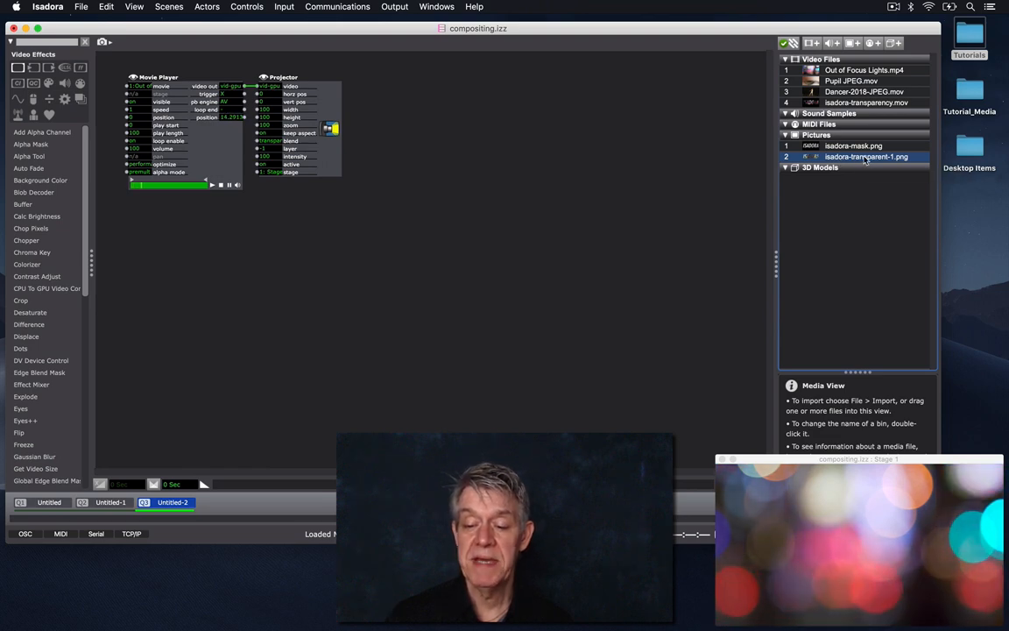
left_click_drag(865, 157, 128, 220)
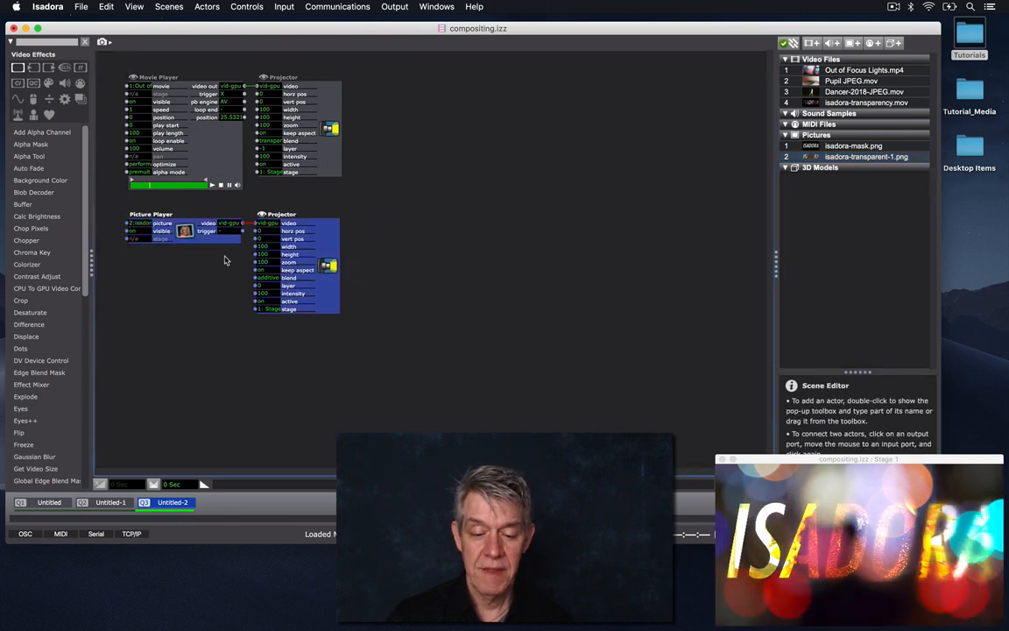
left_click(263, 277)
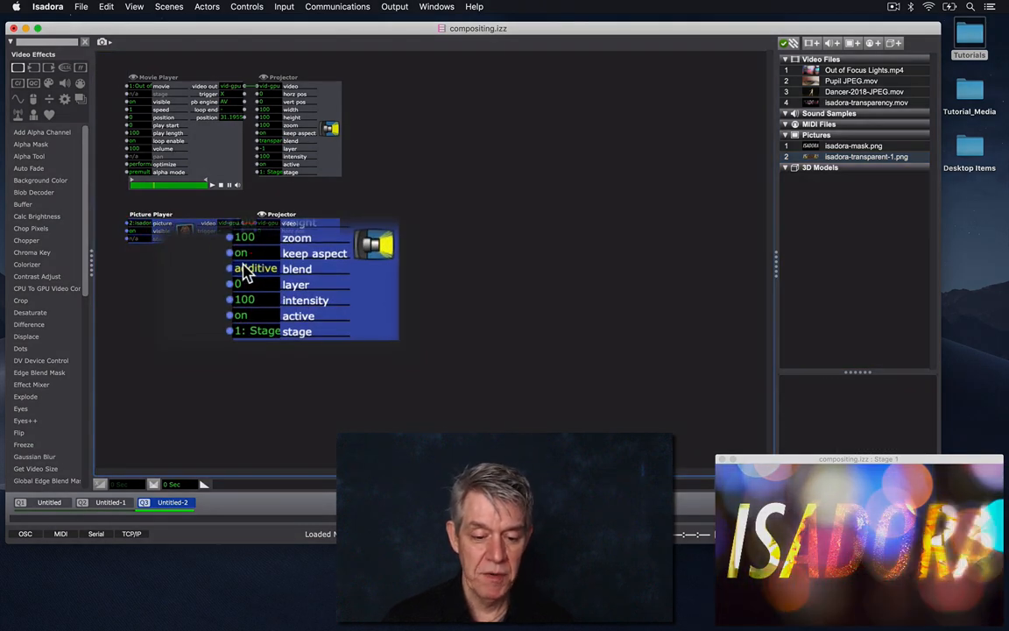
type("transpar")
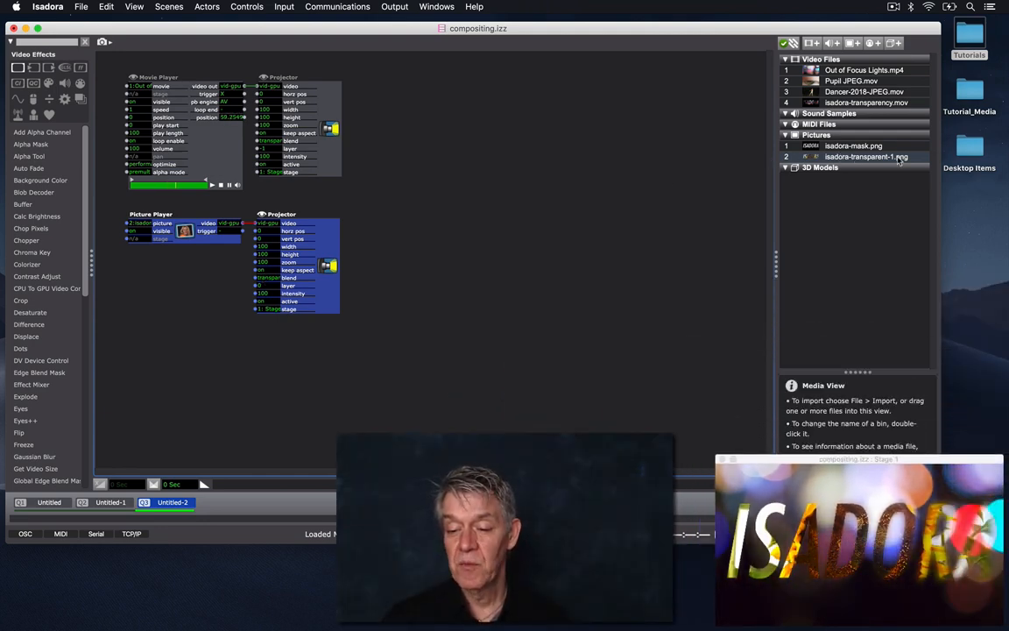
Reveal isadora-transparent-1.png in Finder, examine its transparency in Preview, and return to Isadora.
right_click(876, 158)
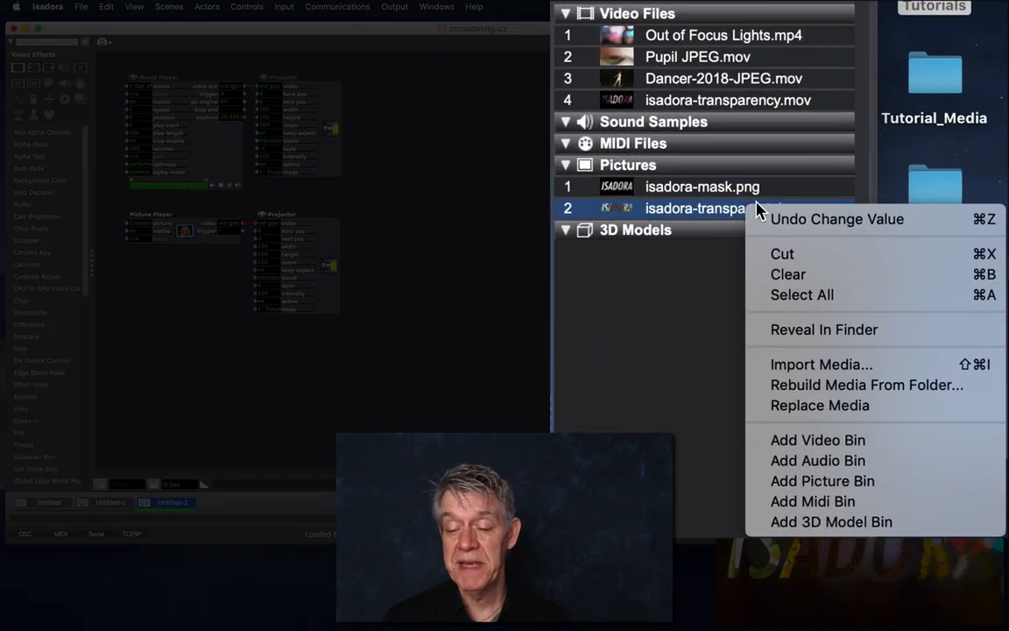
left_click(815, 334)
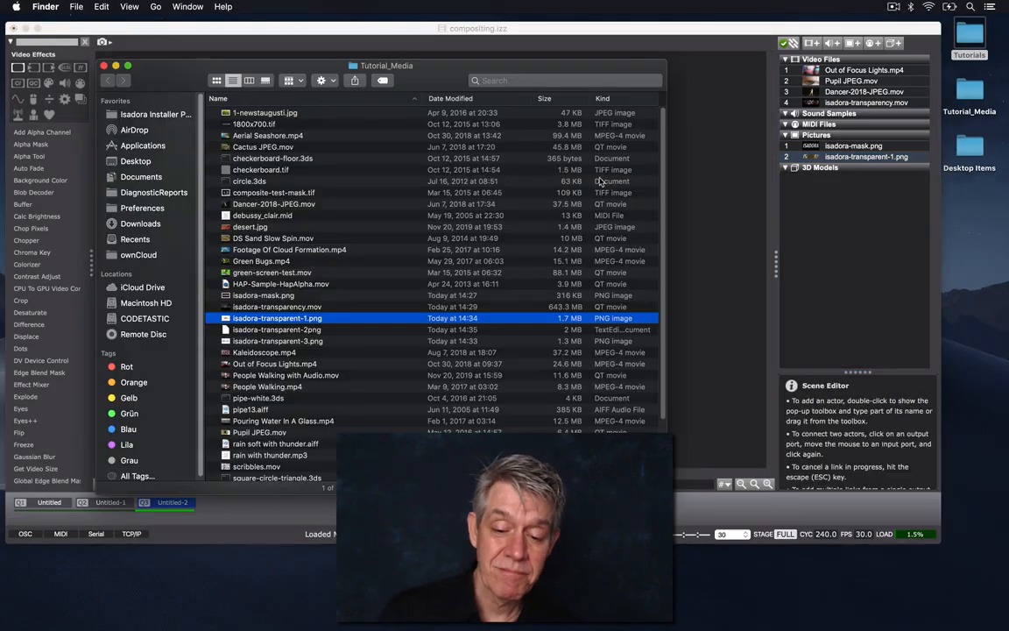
double_click(308, 322)
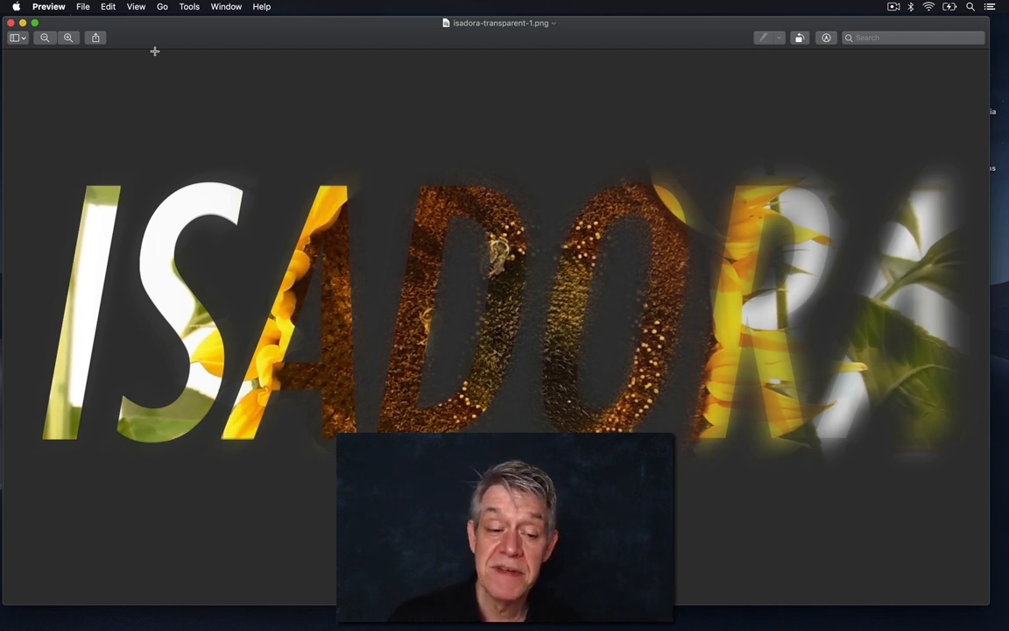
left_click(11, 24)
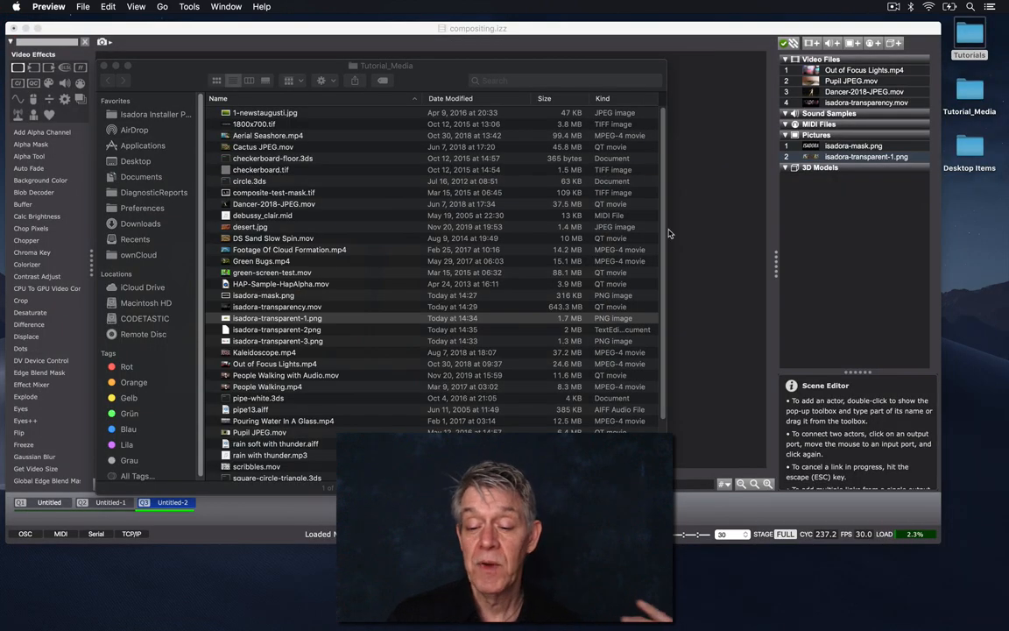
left_click(698, 254)
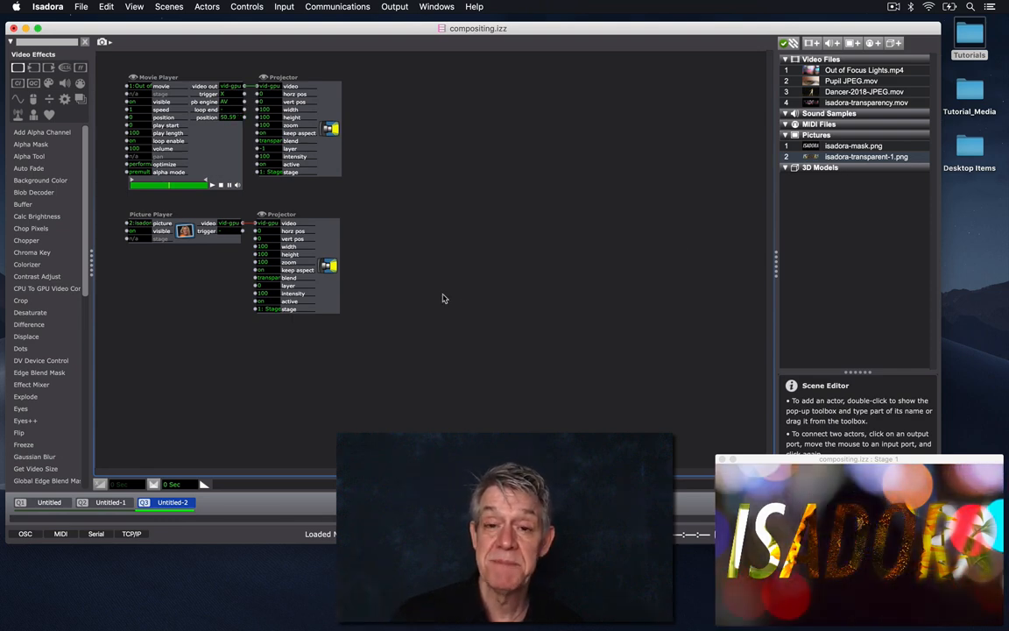
Lower the intensity of the picture's Projector to about 52, and restore it to 100.
left_click(247, 296)
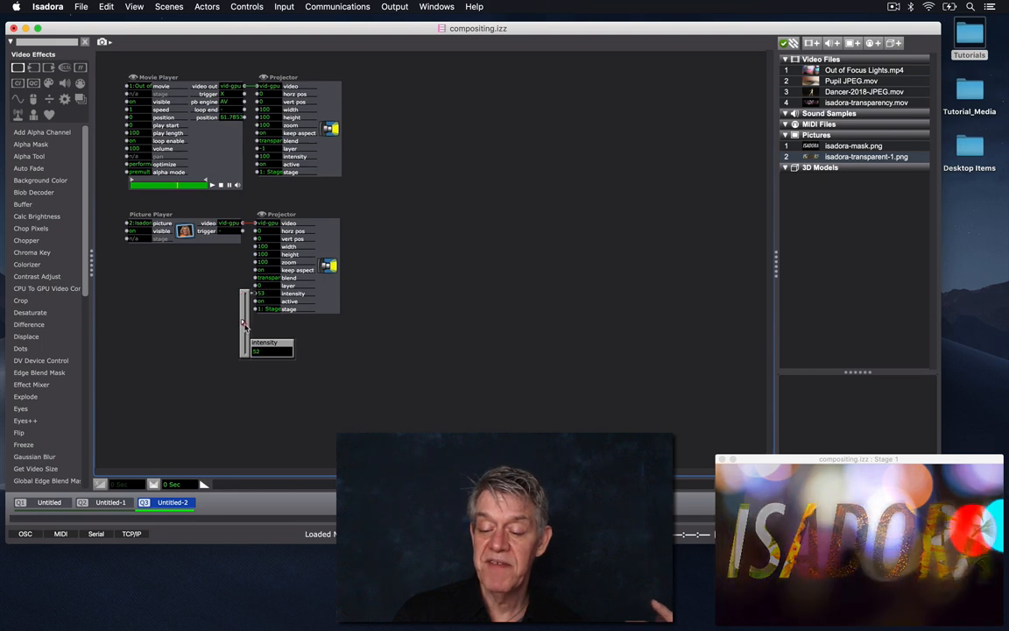
left_click_drag(244, 324, 241, 333)
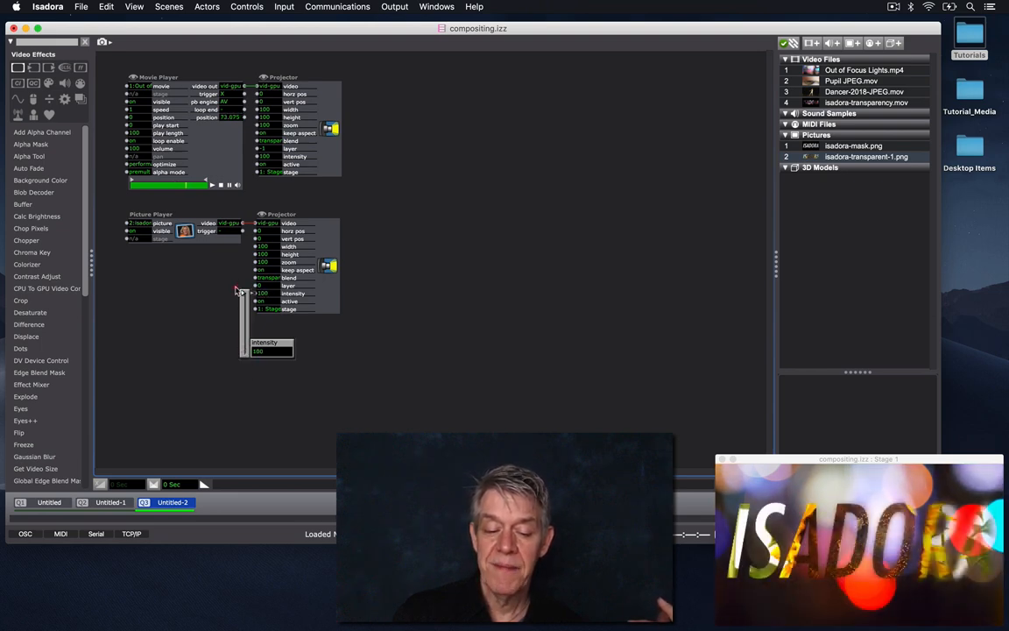
left_click_drag(239, 301, 234, 257)
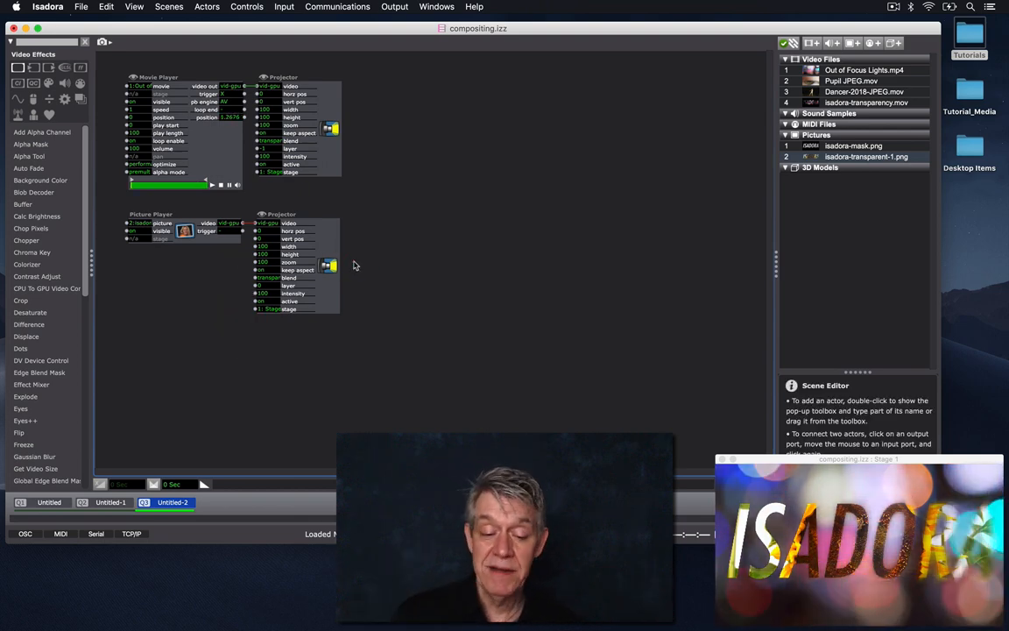
Replace the Picture Player and its Projector with isadora-transparency.mov, projected with the transparent blend mode.
left_click_drag(397, 292, 177, 226)
key("Delete")
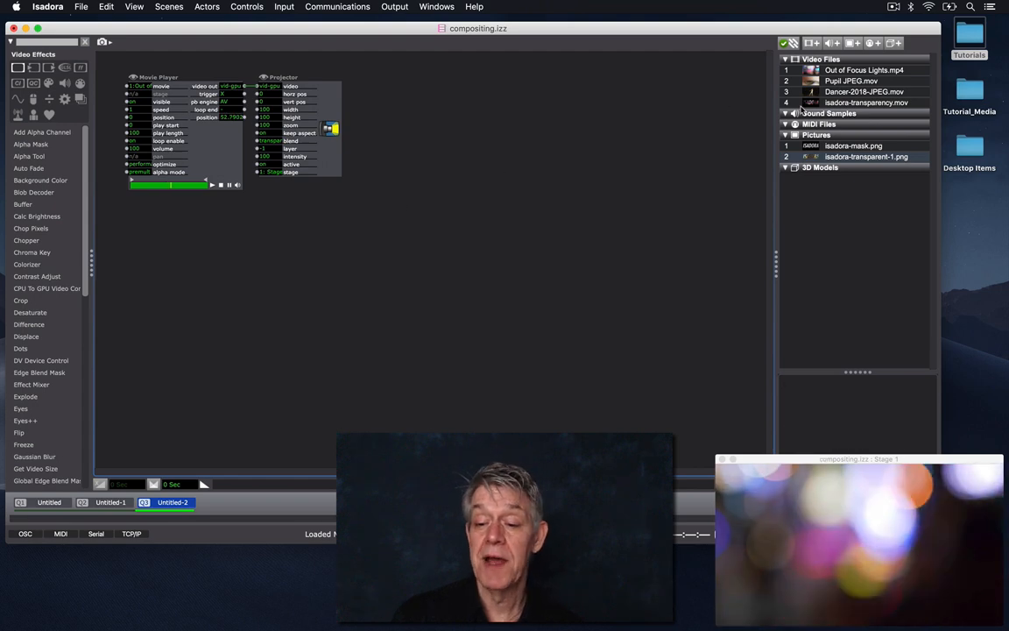
left_click(867, 103)
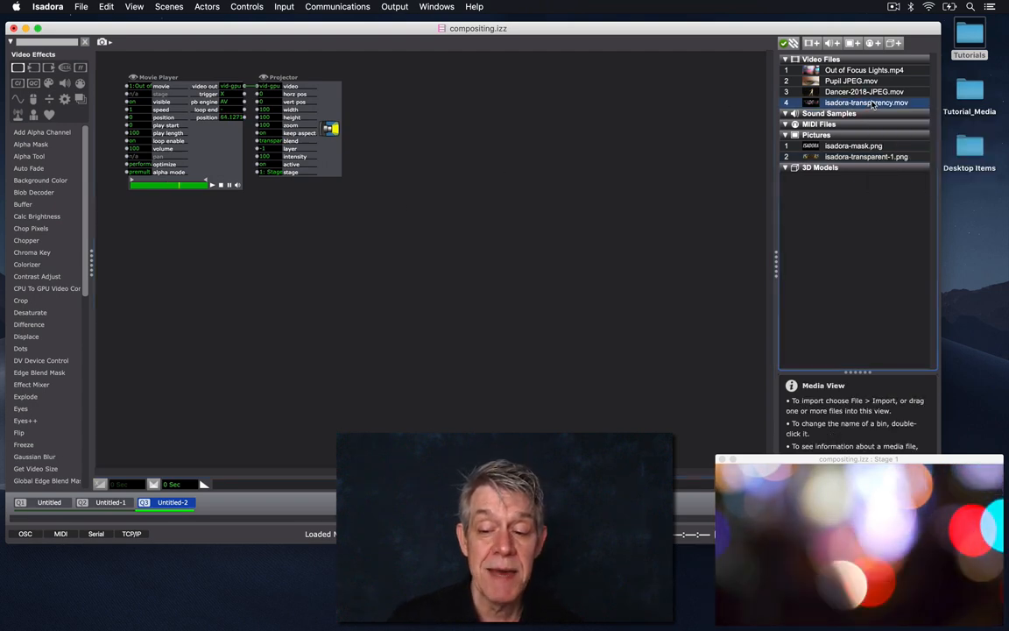
left_click_drag(872, 103, 127, 218)
left_click(127, 219)
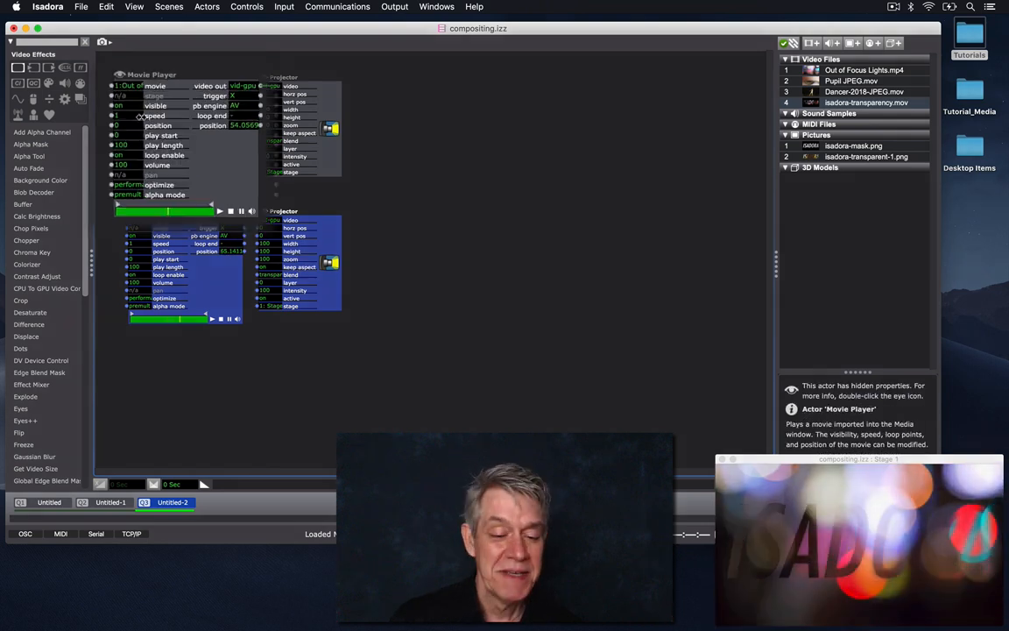
Switch the background Movie Player to movie 2, the pupil movie.
left_click(161, 135)
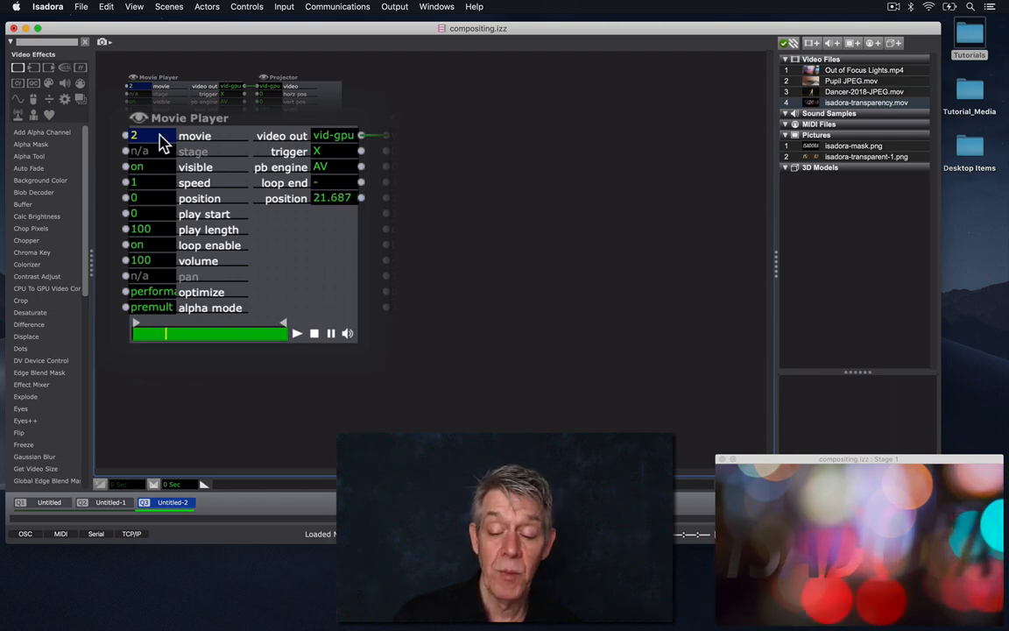
key("Return")
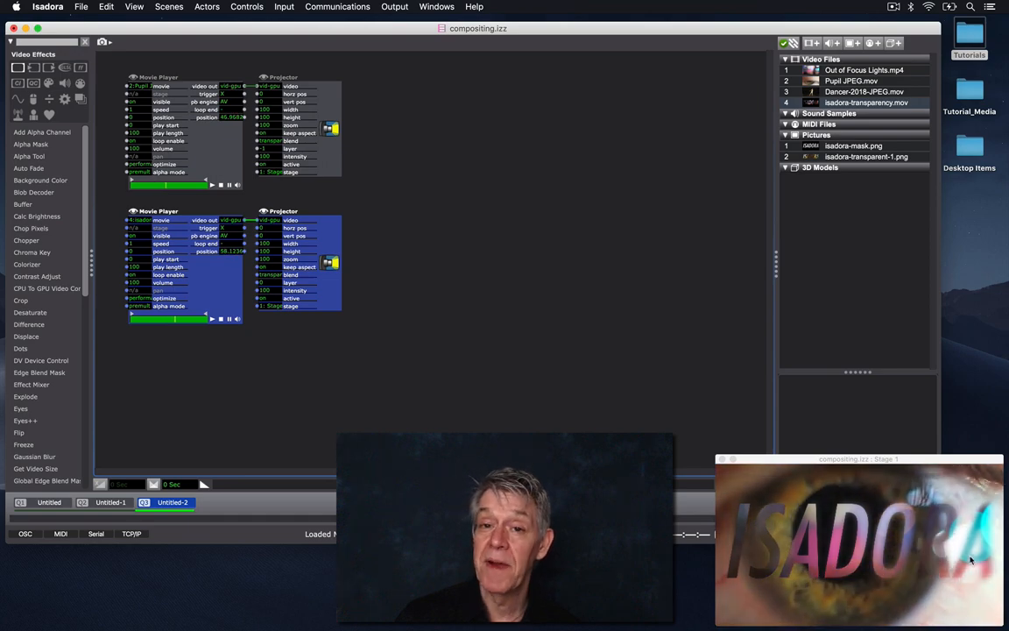
left_click(538, 334)
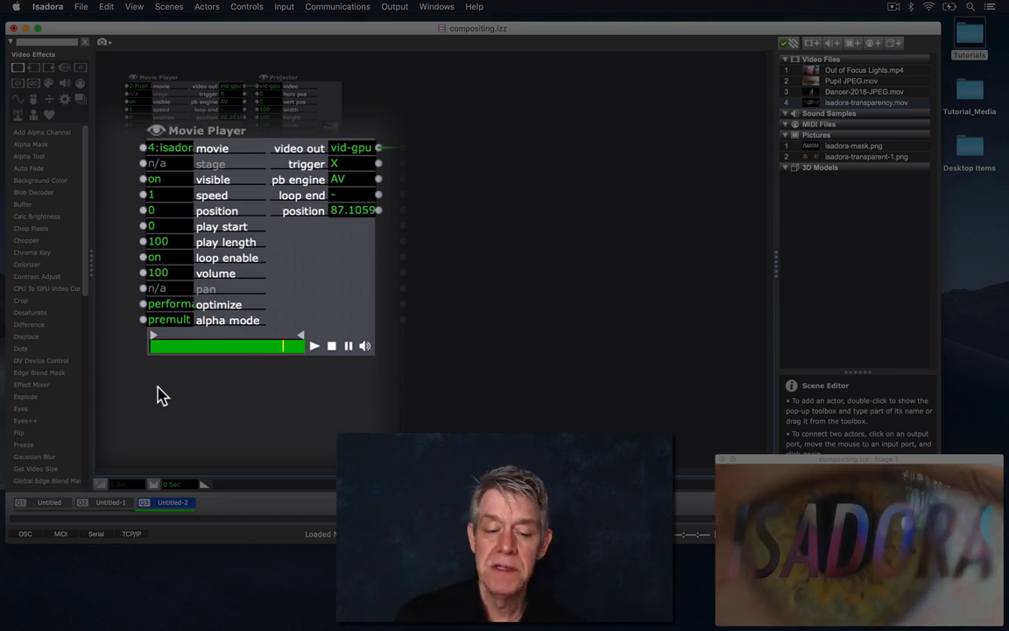
Try the straight alpha mode on the isadora-transparency.mov player, and return it to premult.
left_click_drag(147, 320, 120, 436)
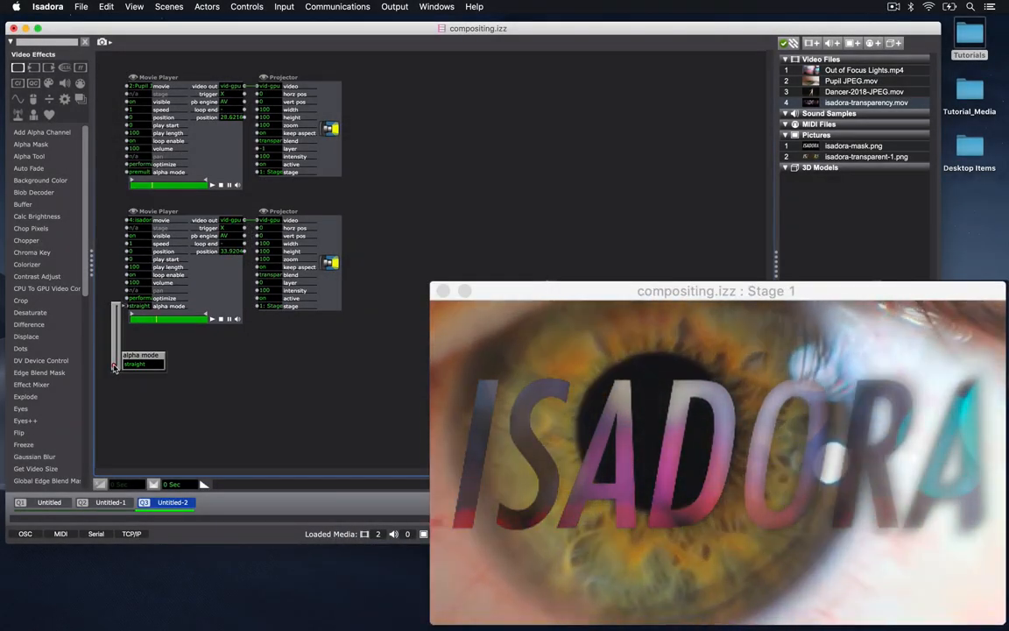
left_click(111, 300)
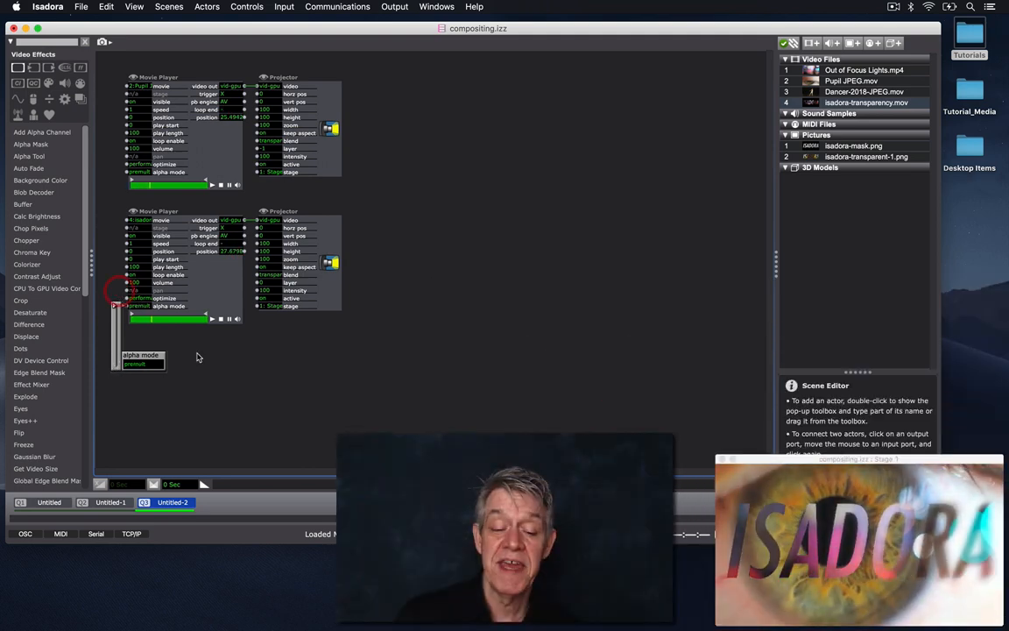
left_click(201, 356)
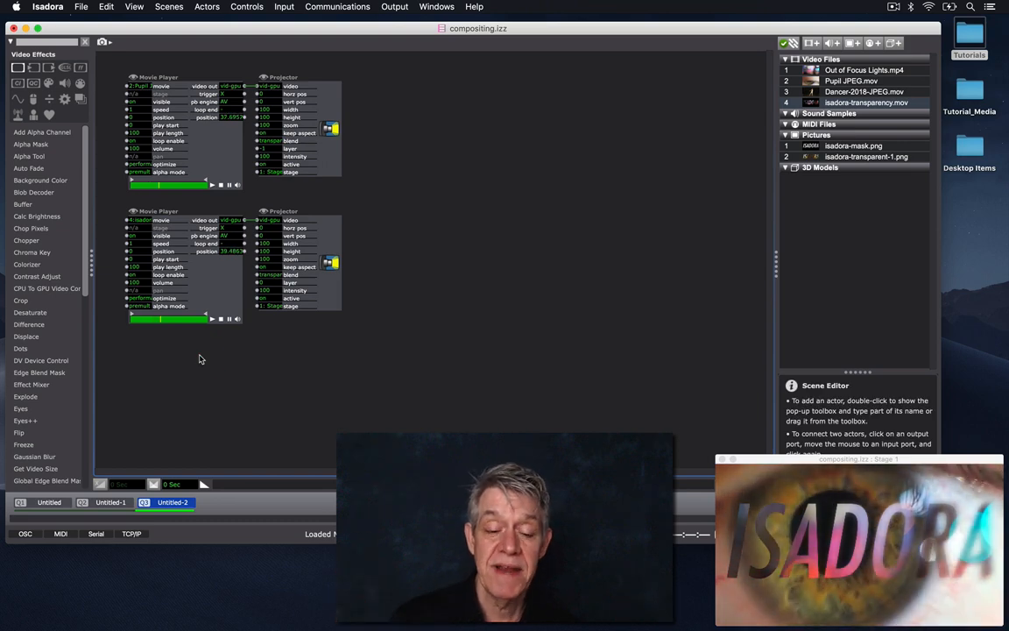